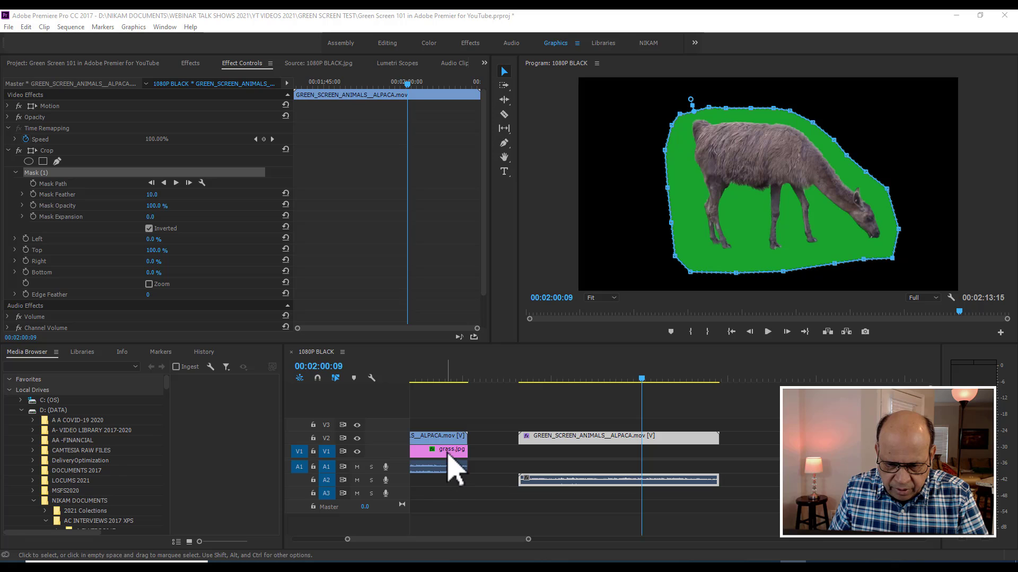
Move the grass.jpg clip on V1 to just after the second alpaca clip and play the masked alpaca footage from its start
{"action": "left_click_drag", "start_coordinate": [450, 464], "coordinate": [769, 455]}
{"action": "left_click", "coordinate": [522, 379]}
{"action": "key", "text": "space"}
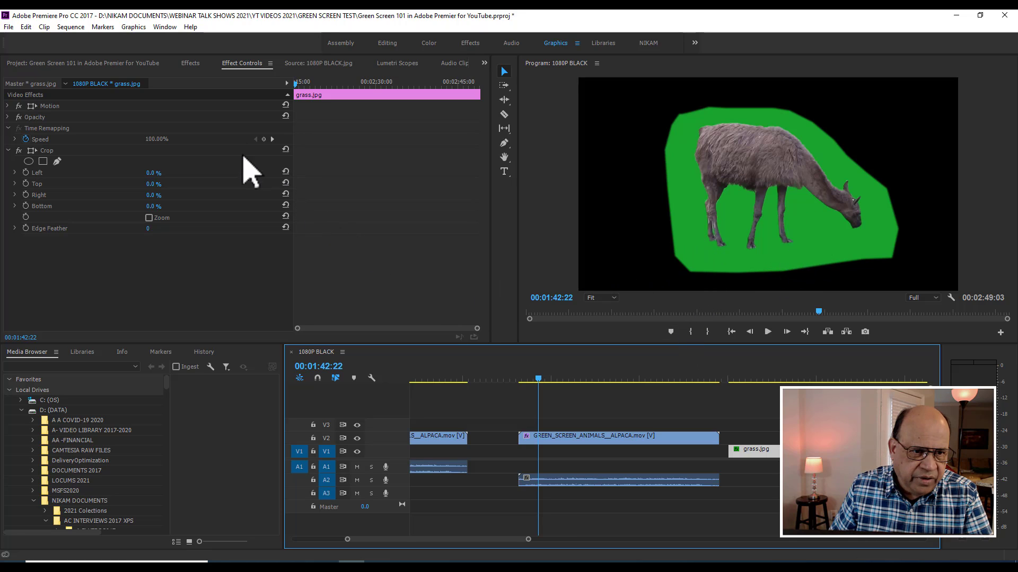
Find the Ultra Key effect by searching for "ultra" and apply it to the masked GREEN_SCREEN_ANIMALS__ALPACA.mov clip
{"action": "left_click", "coordinate": [191, 64]}
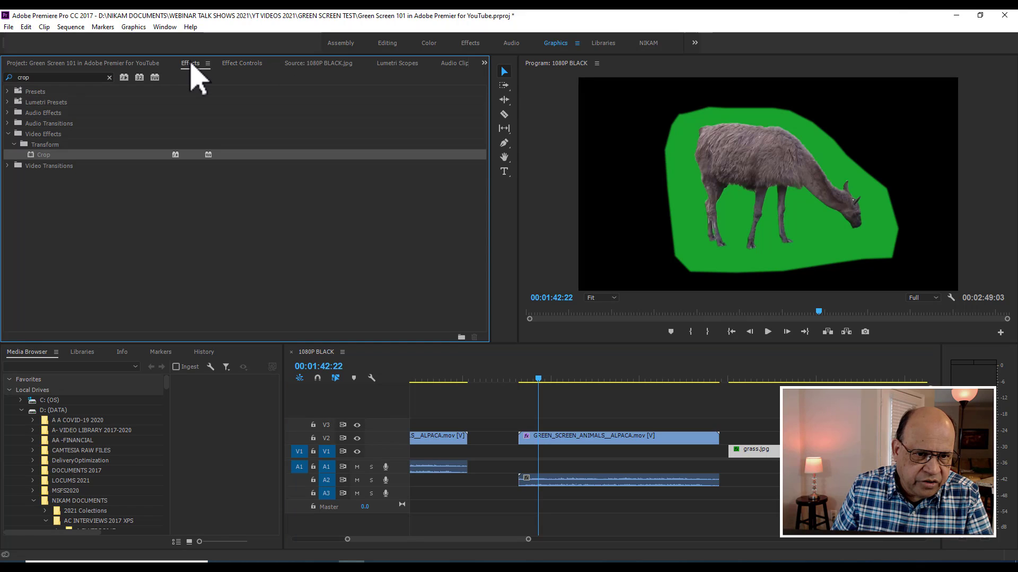
{"action": "double_click", "coordinate": [35, 77]}
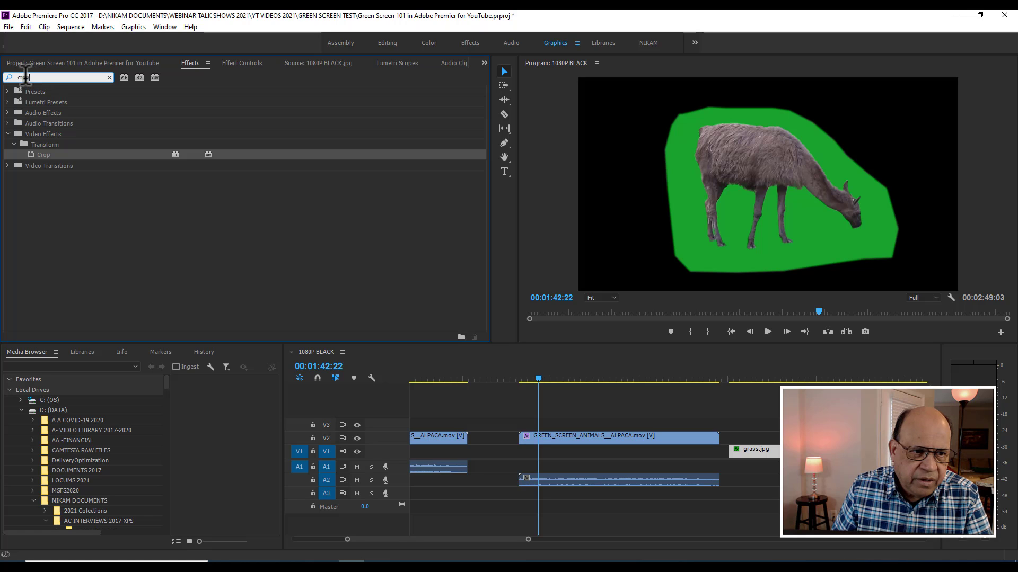
{"action": "key", "text": "BackSpace"}
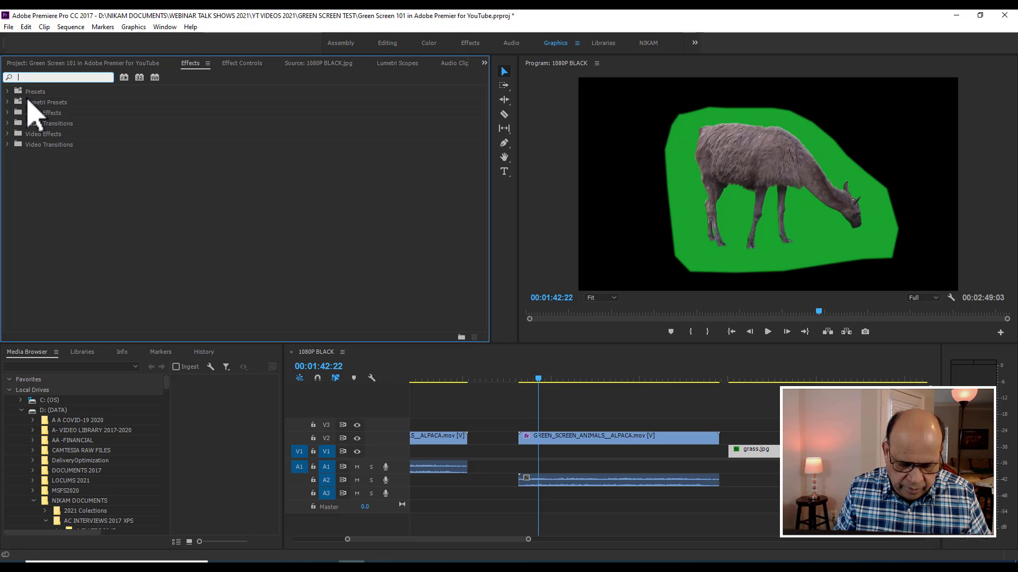
{"action": "type", "text": "ultra"}
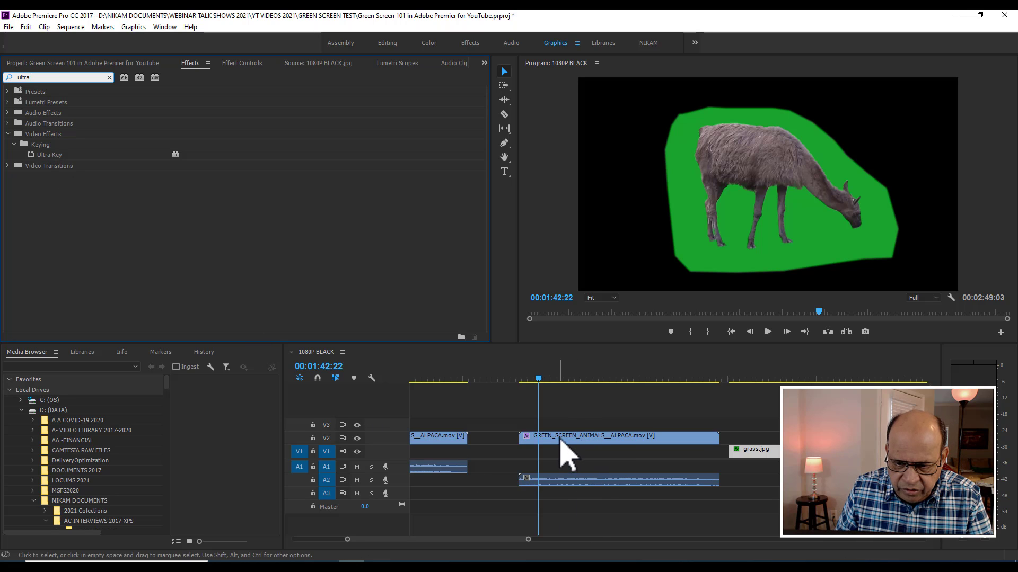
{"action": "left_click", "coordinate": [561, 440]}
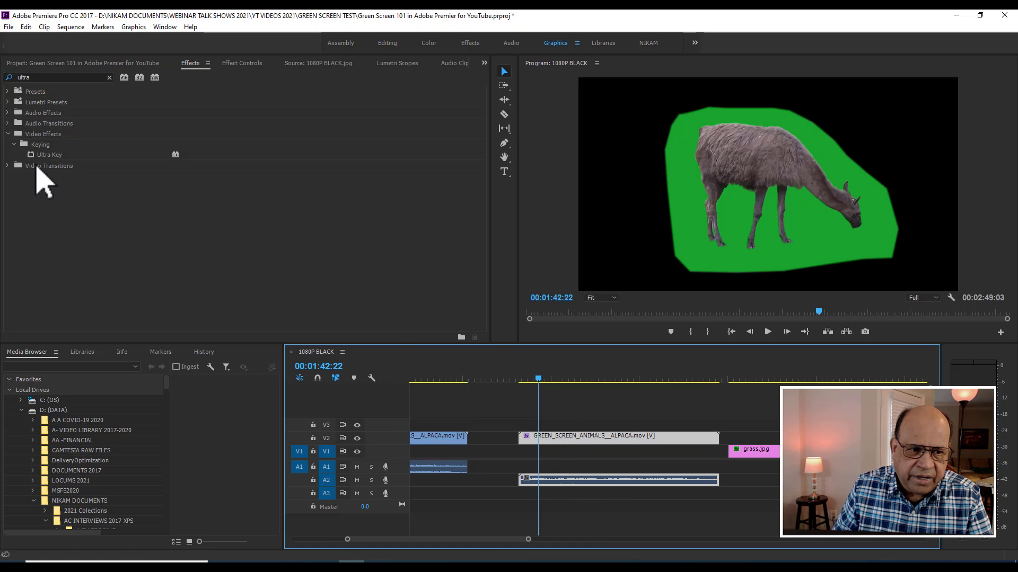
{"action": "left_click", "coordinate": [33, 156]}
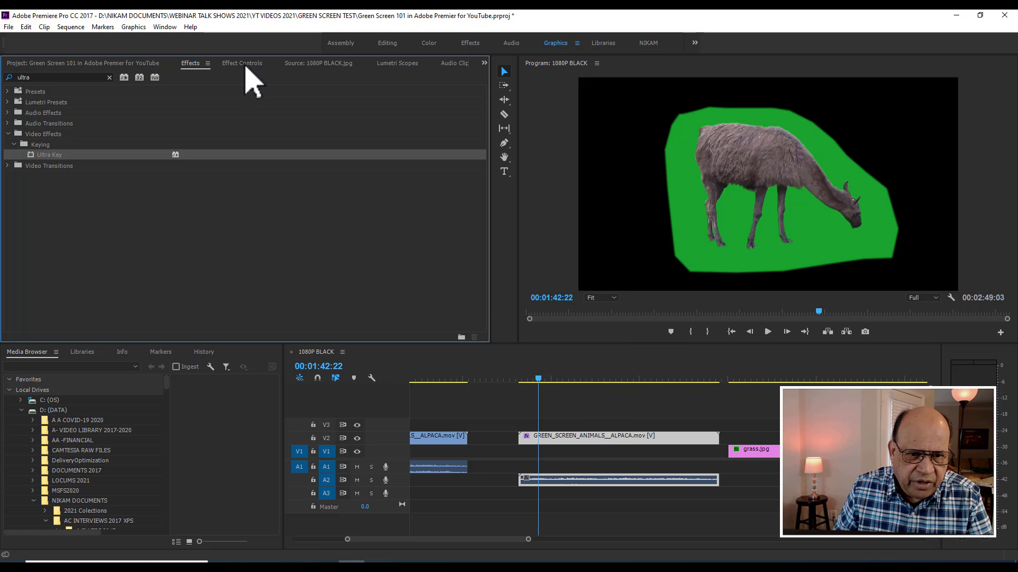
Sample the green around the alpaca as the Ultra Key key color and set the effect's output to Alpha Channel
{"action": "left_click", "coordinate": [245, 66]}
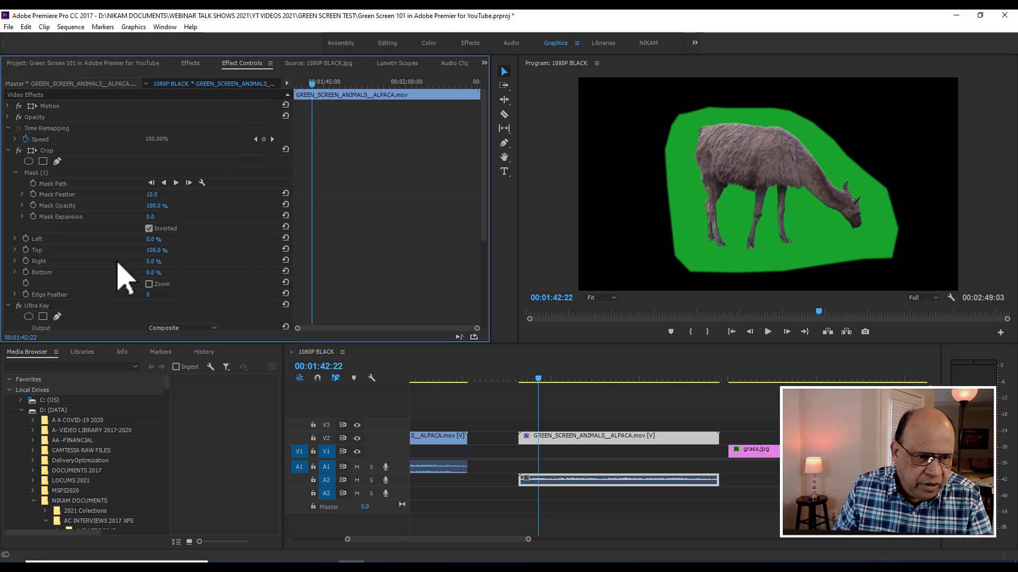
{"action": "scroll", "coordinate": [117, 263], "scroll_direction": "down", "scroll_amount": 5}
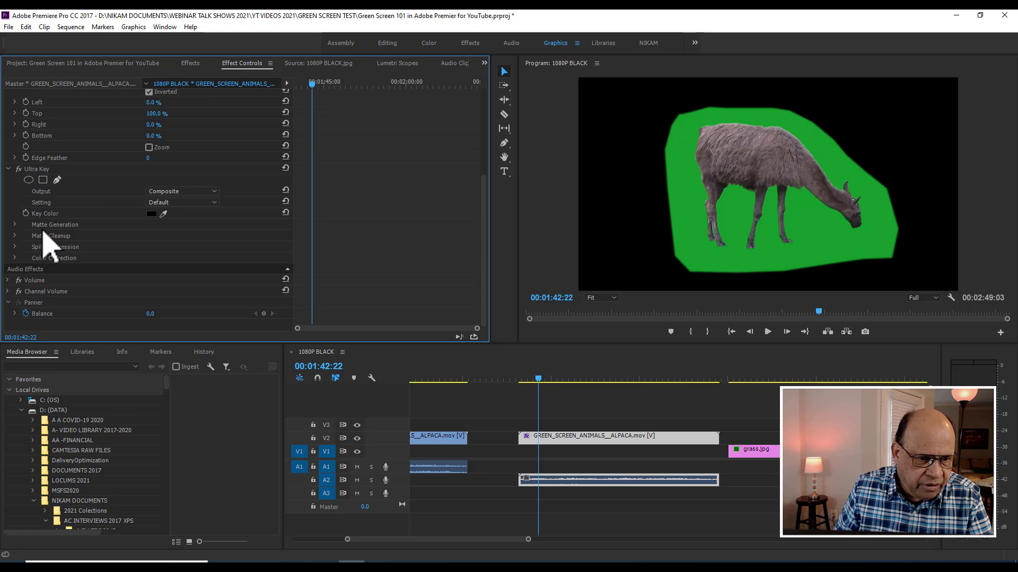
{"action": "left_click", "coordinate": [163, 214]}
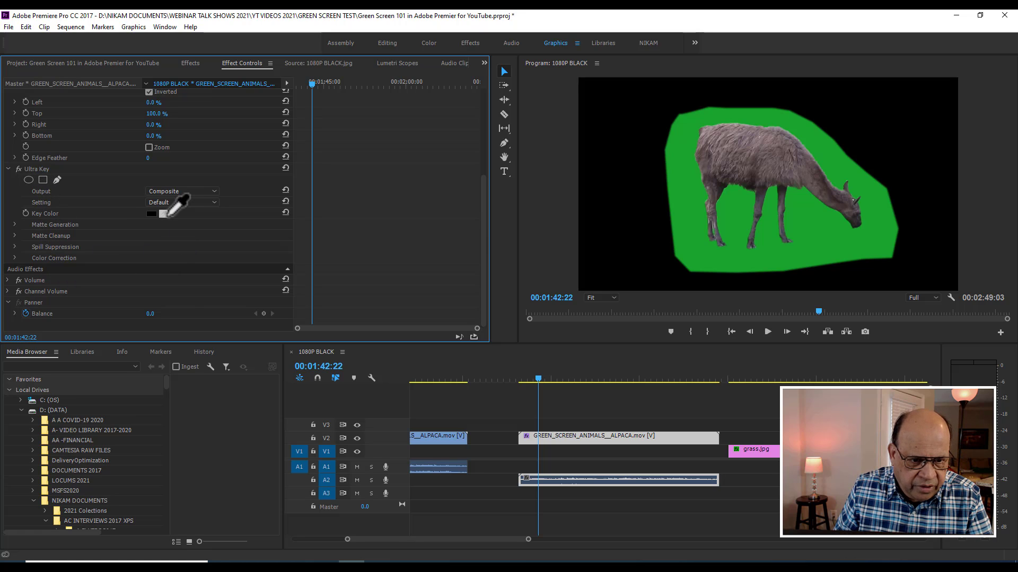
{"action": "left_click_drag", "start_coordinate": [164, 215], "coordinate": [681, 143]}
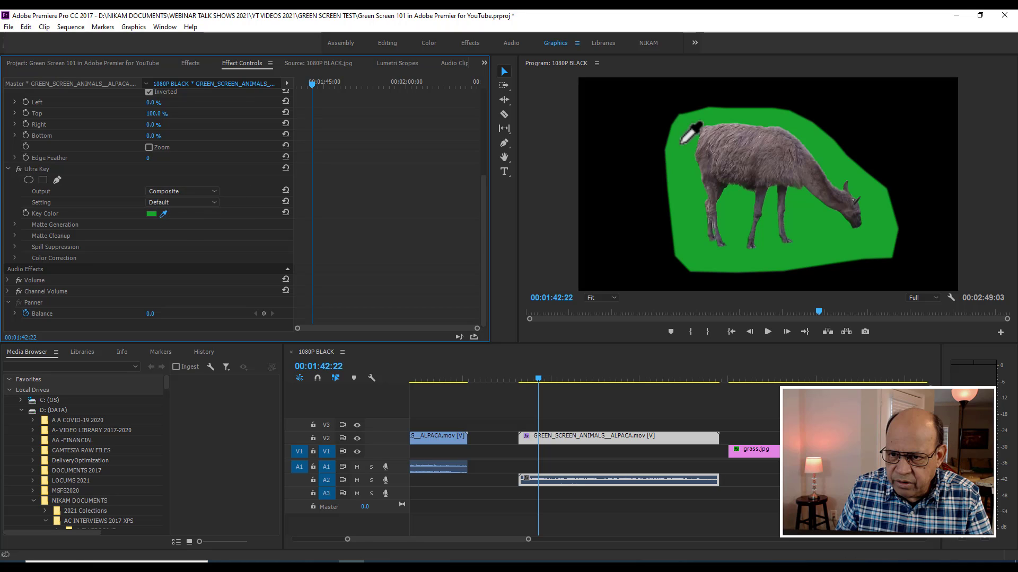
{"action": "left_click", "coordinate": [807, 206]}
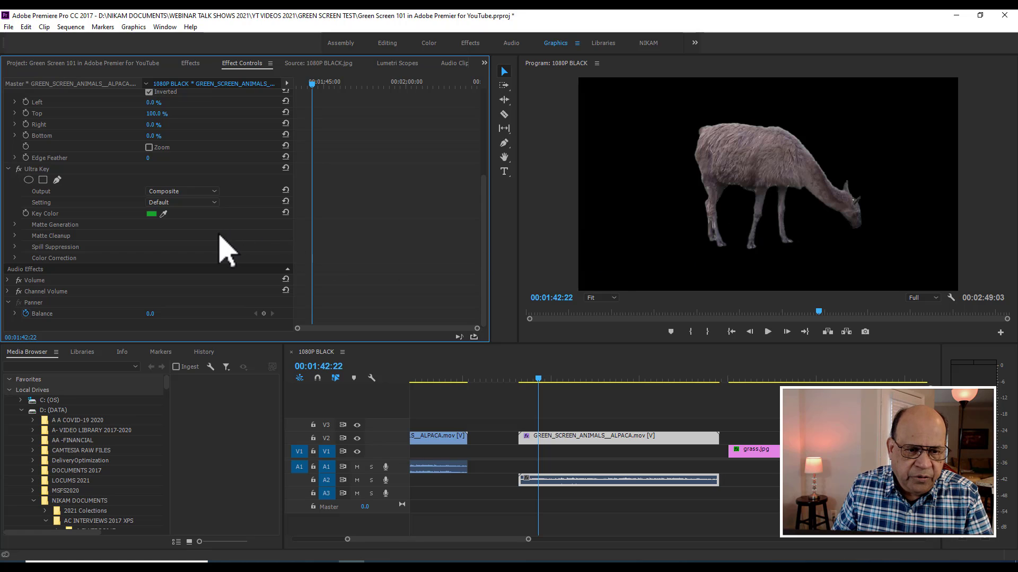
{"action": "left_click", "coordinate": [194, 192]}
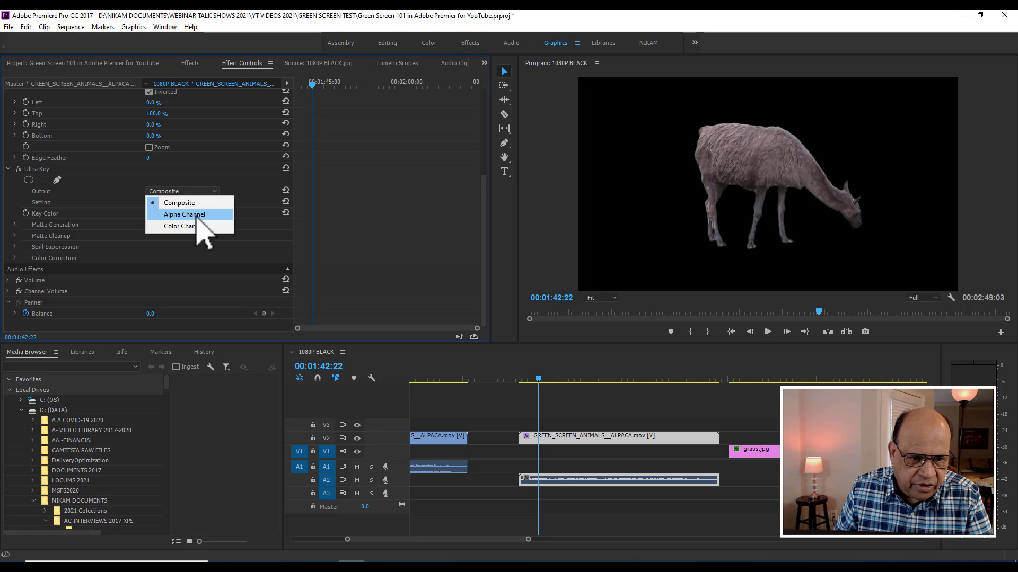
{"action": "left_click", "coordinate": [186, 215]}
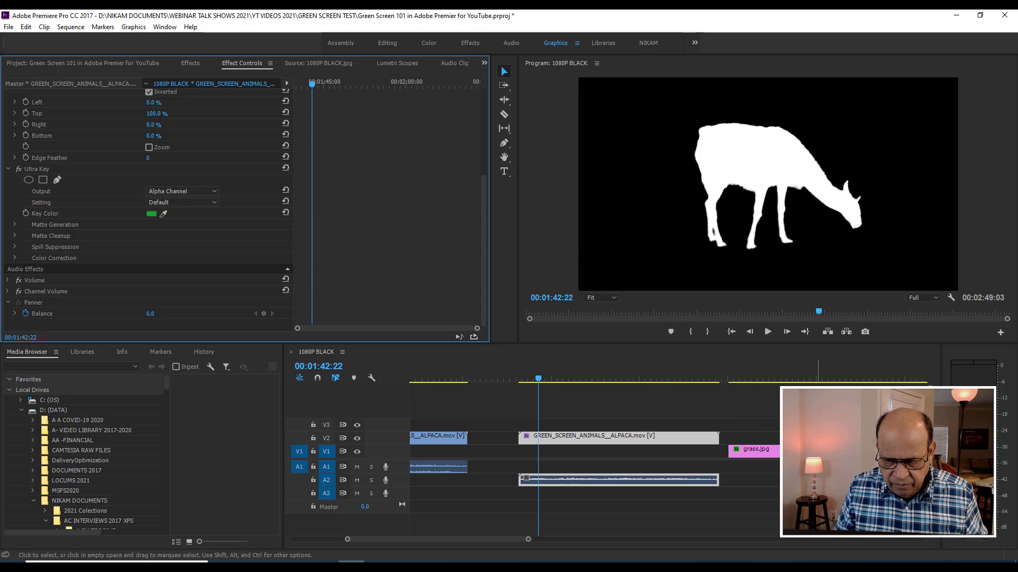
Add DSC_5717.MOV to the timeline after the grass.jpg clip and place the playhead on the cap footage
{"action": "scroll", "coordinate": [583, 456], "scroll_direction": "right", "scroll_amount": 5}
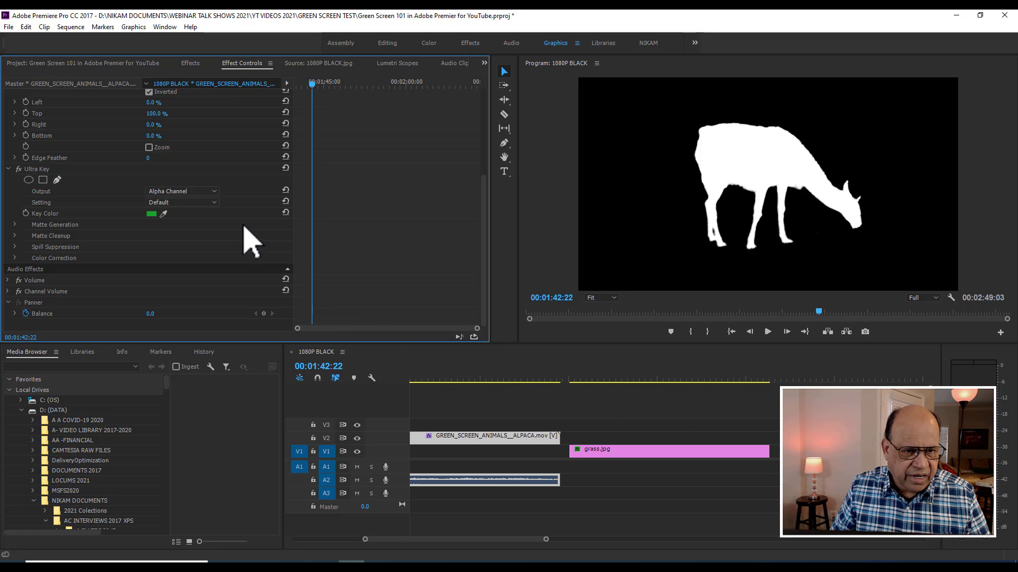
{"action": "left_click", "coordinate": [41, 67]}
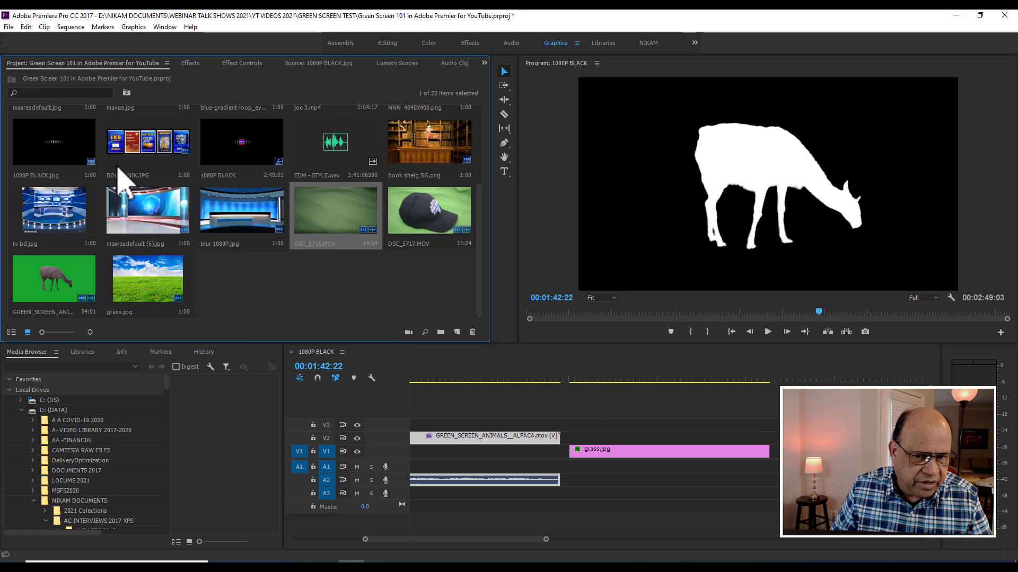
{"action": "left_click_drag", "start_coordinate": [437, 218], "coordinate": [819, 378]}
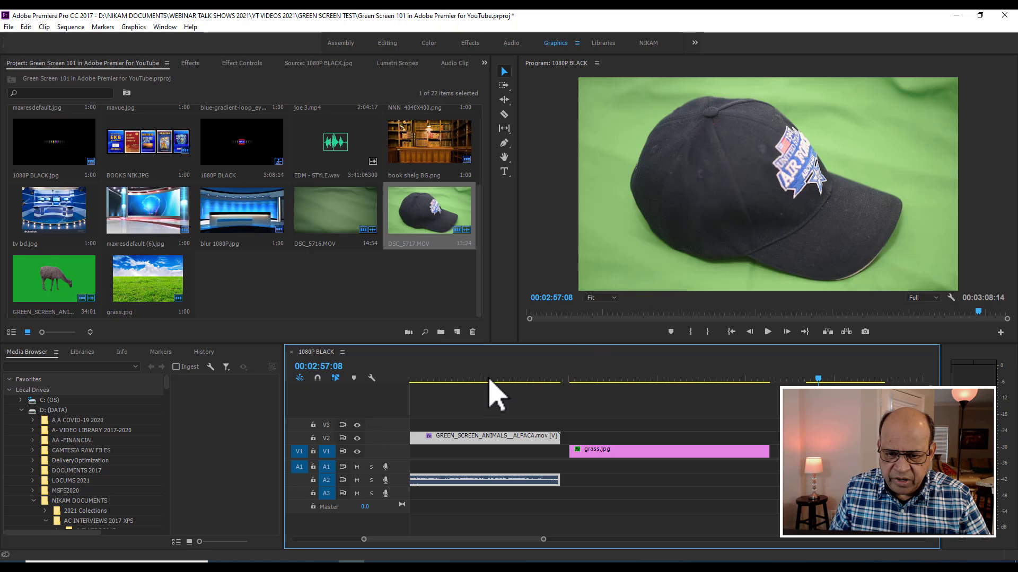
{"action": "left_click", "coordinate": [462, 378]}
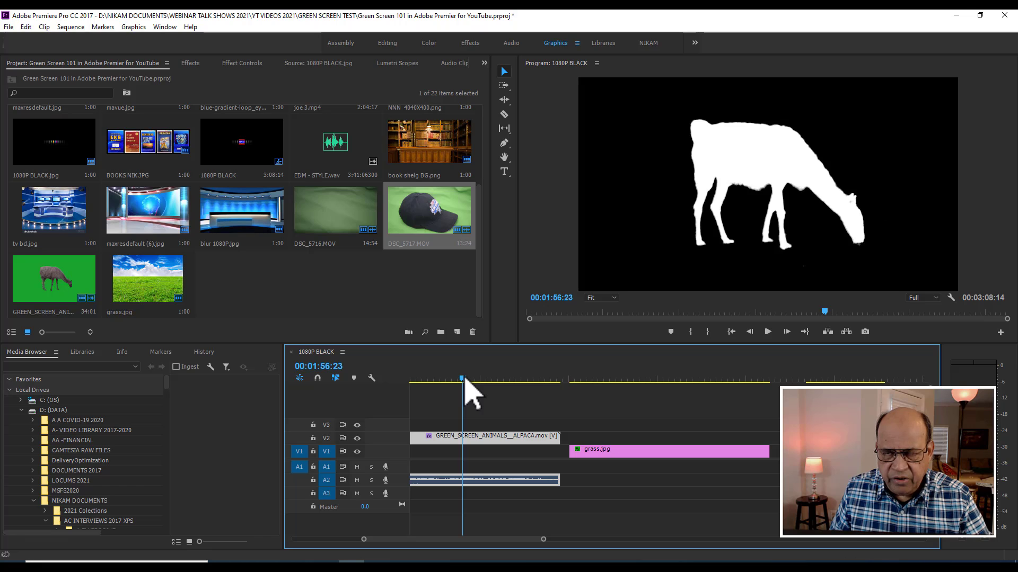
{"action": "left_click", "coordinate": [816, 378]}
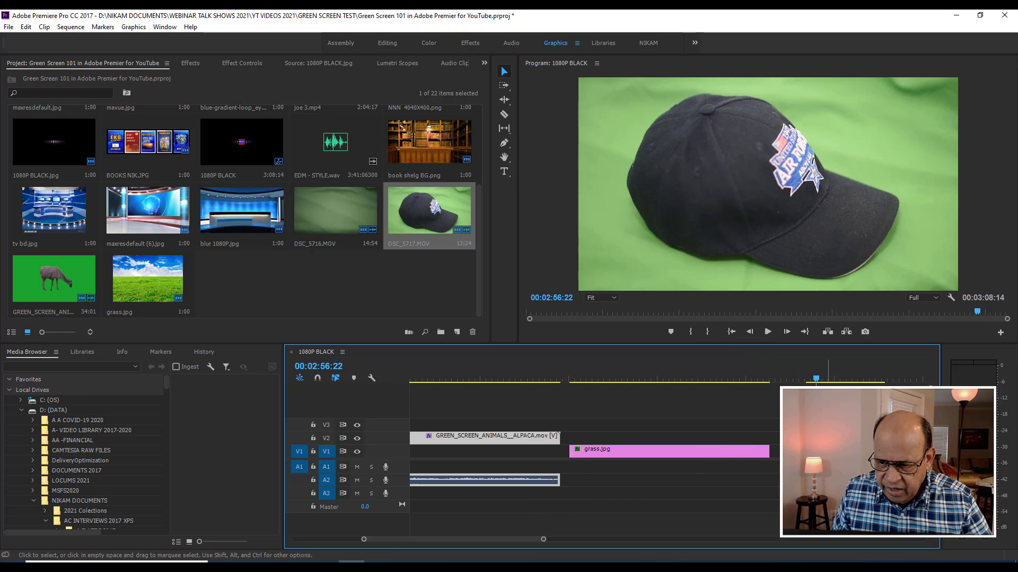
Select the DSC_5717.MOV clip in the timeline and apply the Ultra Key effect to it
{"action": "left_click", "coordinate": [828, 446]}
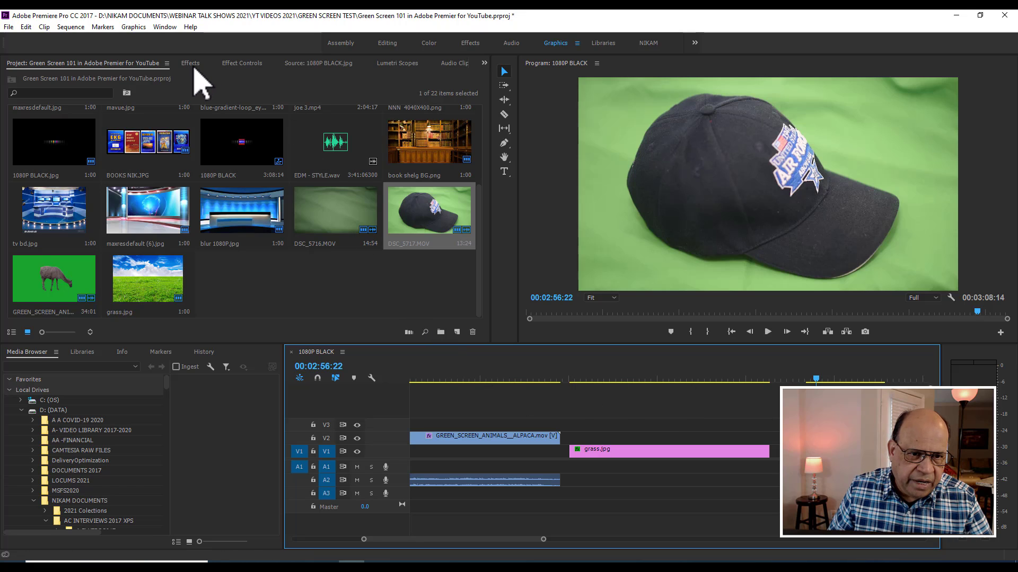
{"action": "left_click", "coordinate": [191, 64]}
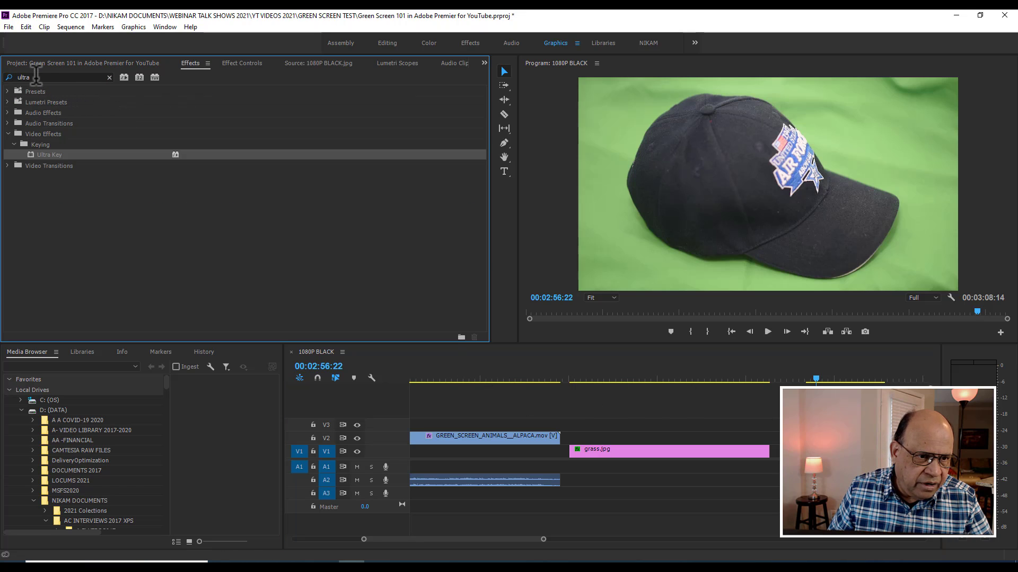
{"action": "left_click", "coordinate": [243, 63]}
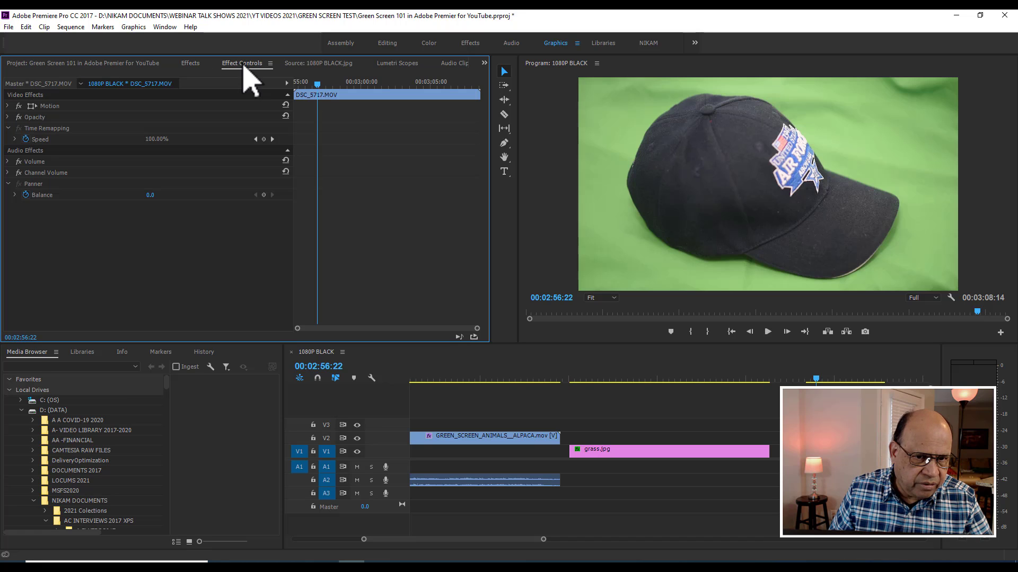
{"action": "key", "text": "shift+7"}
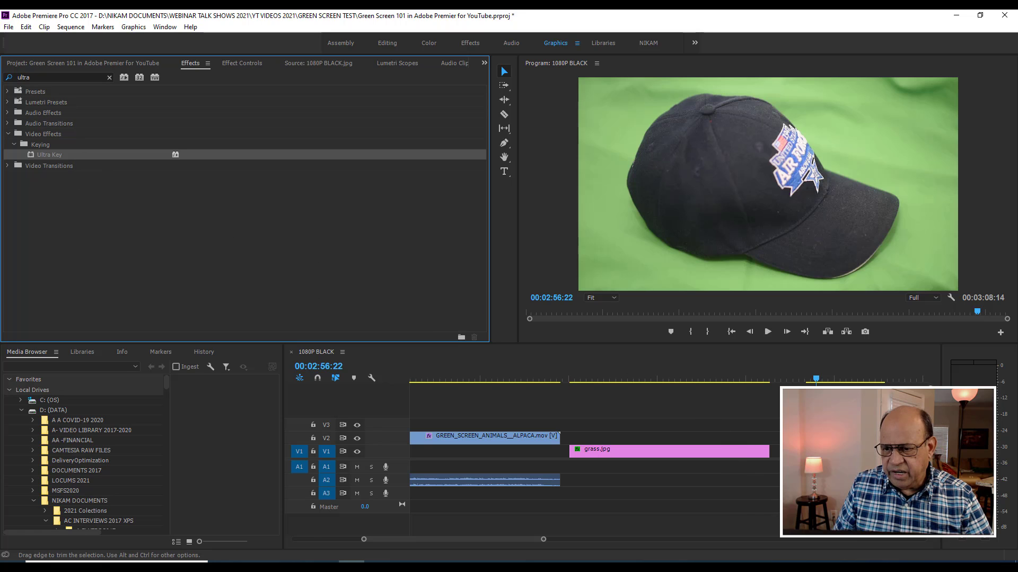
Sample the green backdrop beside the cap's crown as the Ultra Key key color for DSC_5717.MOV
{"action": "left_click", "coordinate": [241, 64]}
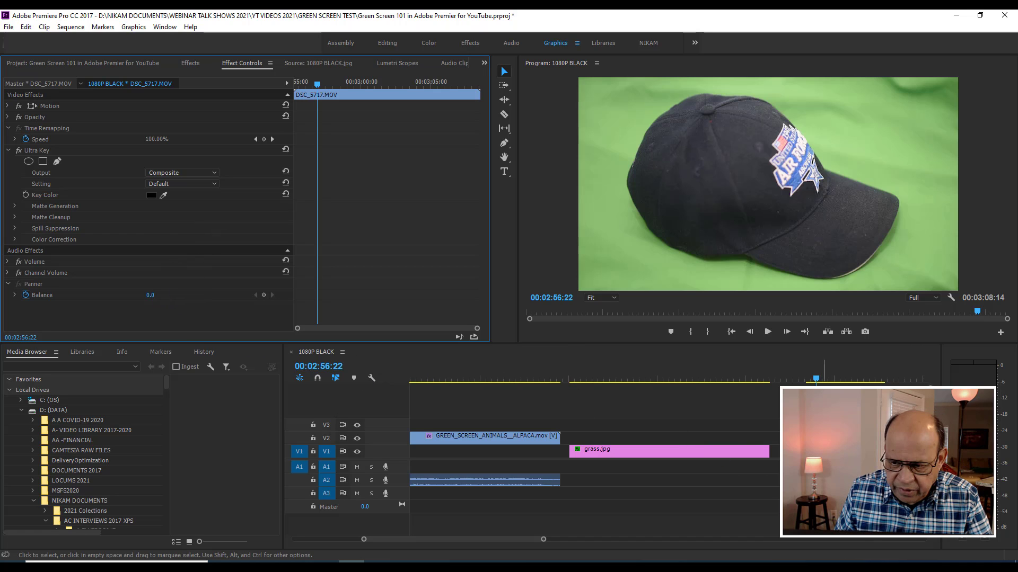
{"action": "left_click", "coordinate": [163, 195]}
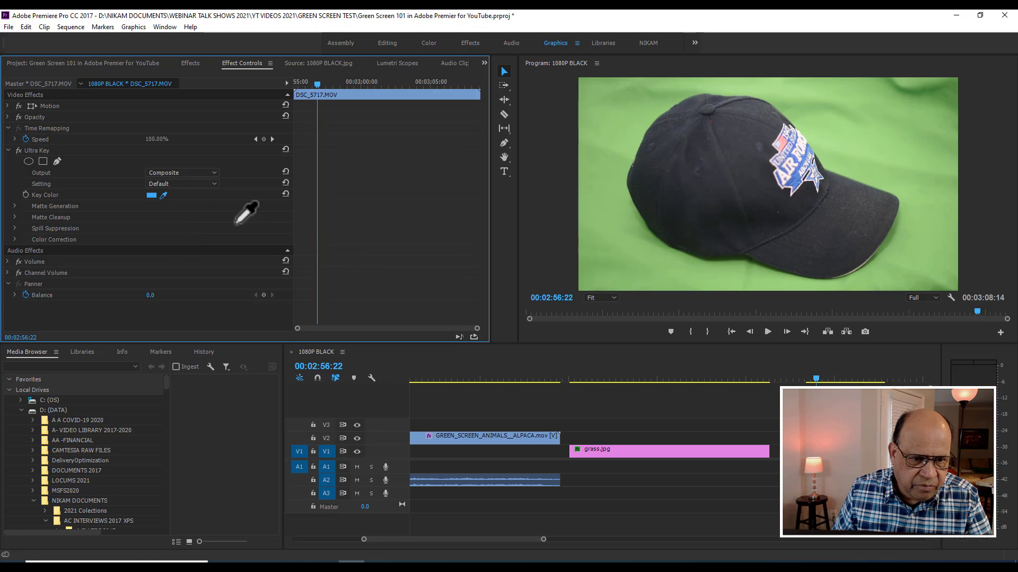
{"action": "left_click", "coordinate": [631, 124]}
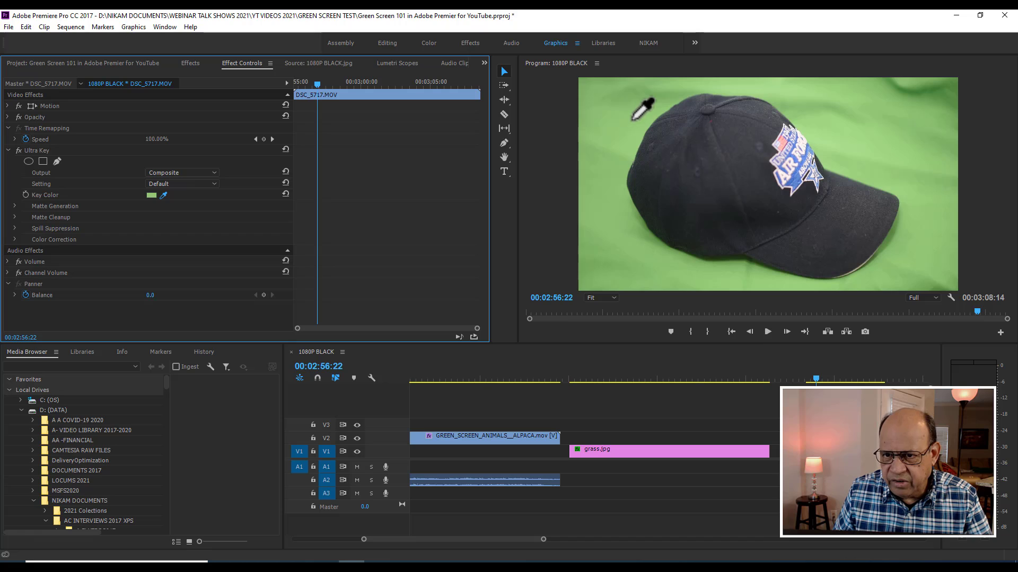
{"action": "left_click", "coordinate": [632, 120]}
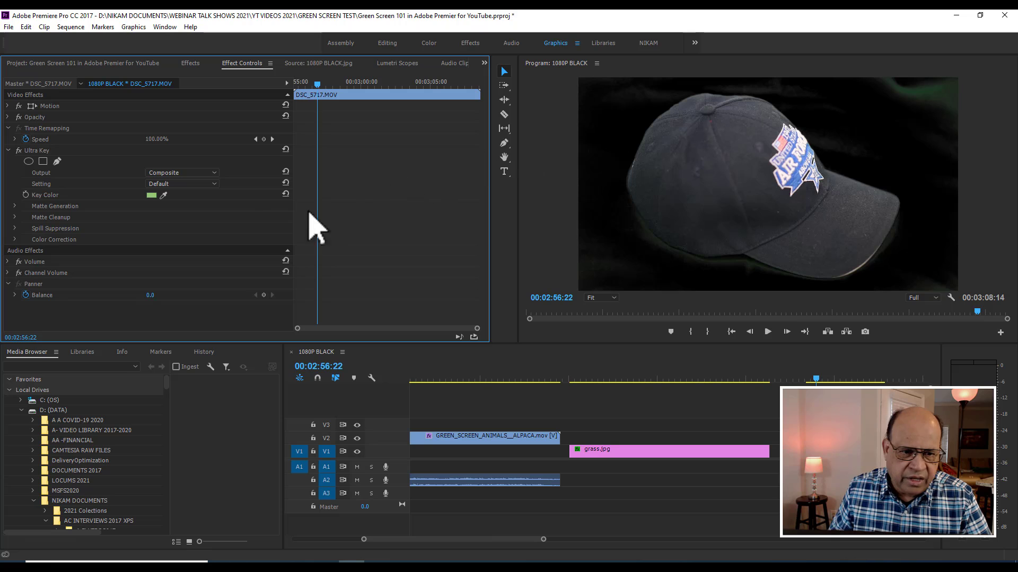
Reveal the Matte Cleanup settings and set the cap clip's Ultra Key output to Alpha Channel
{"action": "left_click", "coordinate": [14, 217]}
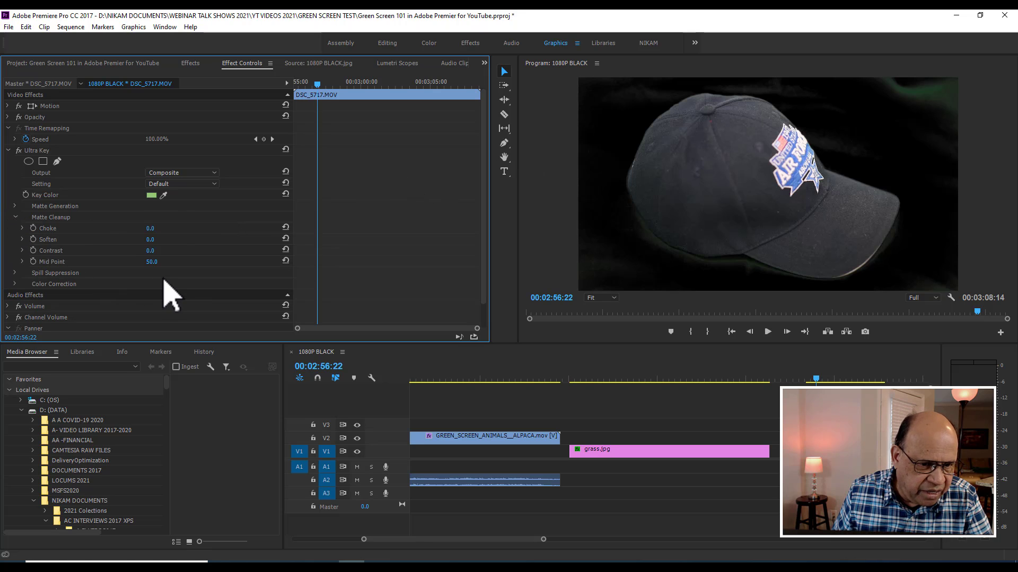
{"action": "left_click", "coordinate": [181, 174]}
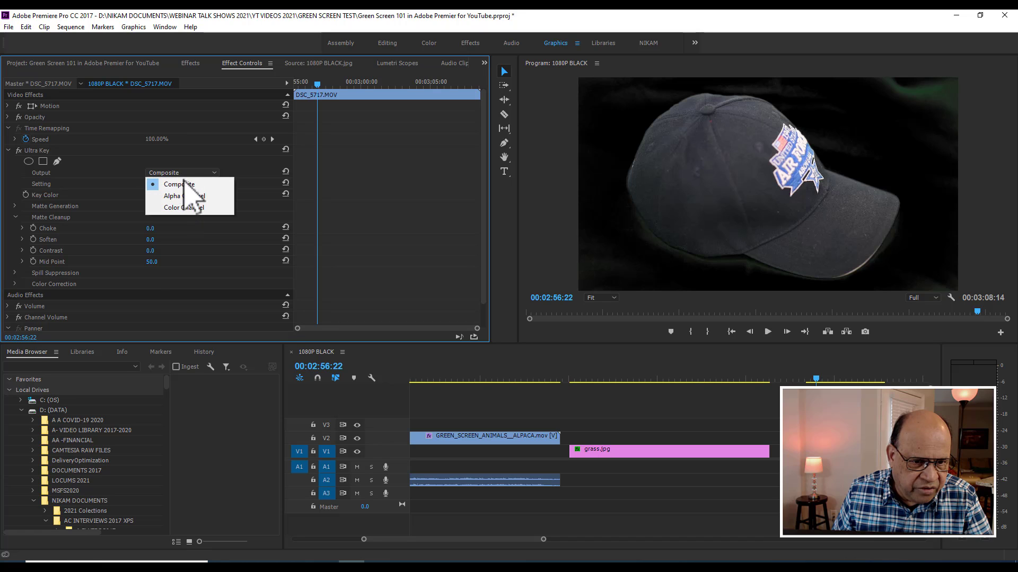
{"action": "left_click", "coordinate": [186, 196]}
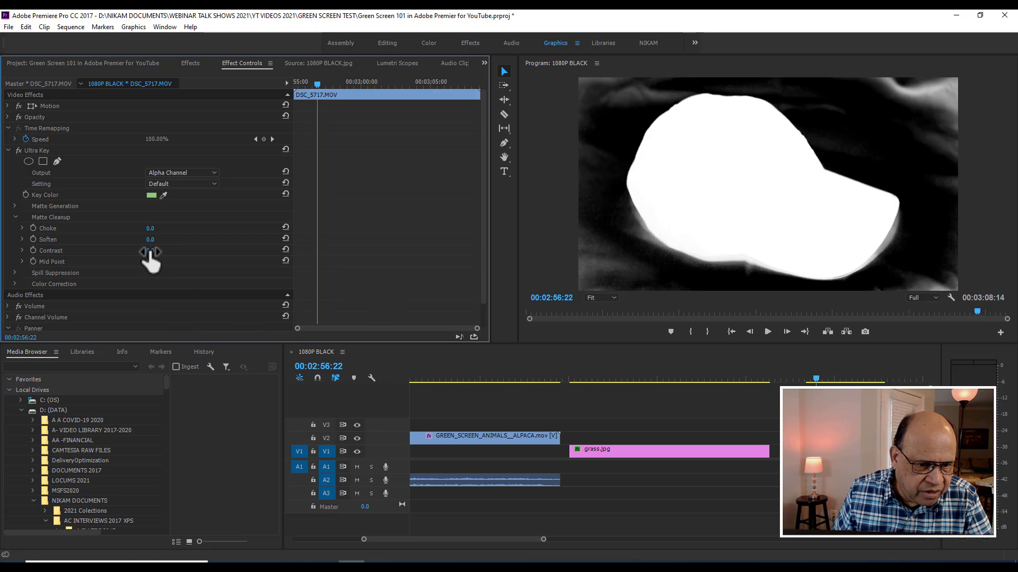
Clean up the cap's matte with Contrast 91, Mid Point 100 and Choke 20
{"action": "left_click_drag", "start_coordinate": [150, 249], "coordinate": [189, 249]}
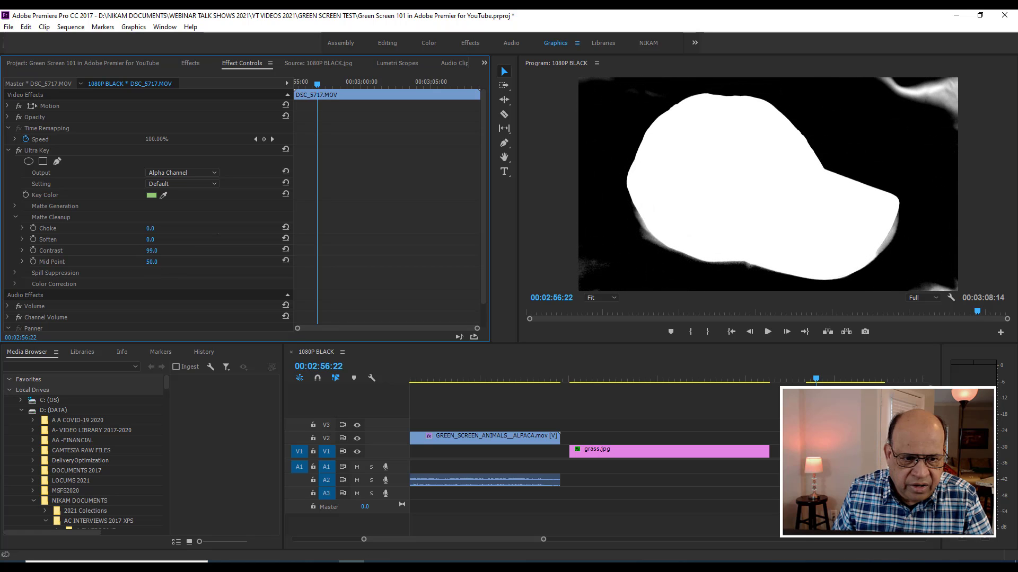
{"action": "left_click_drag", "start_coordinate": [218, 233], "coordinate": [215, 236]}
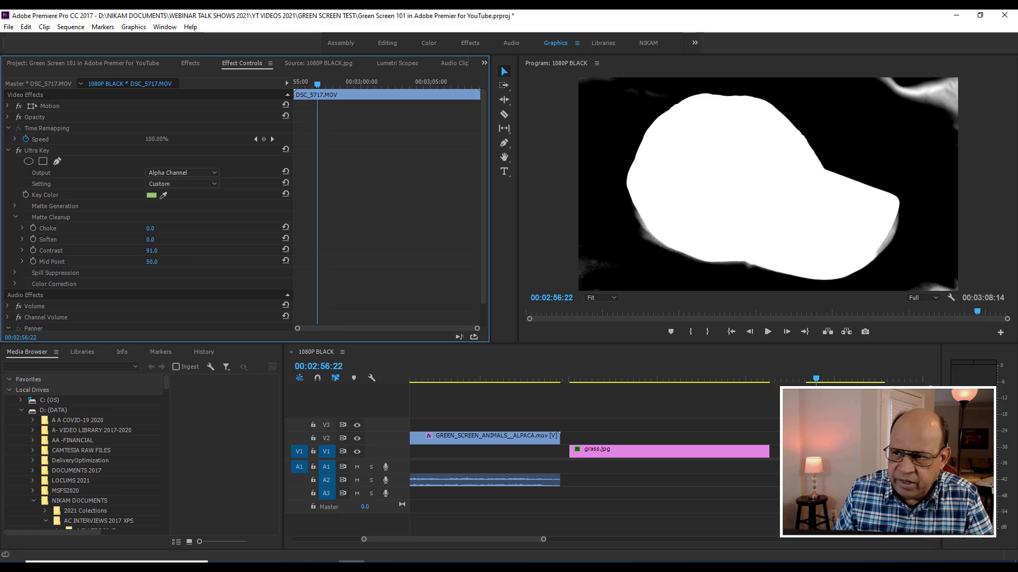
{"action": "left_click_drag", "start_coordinate": [151, 262], "coordinate": [191, 264]}
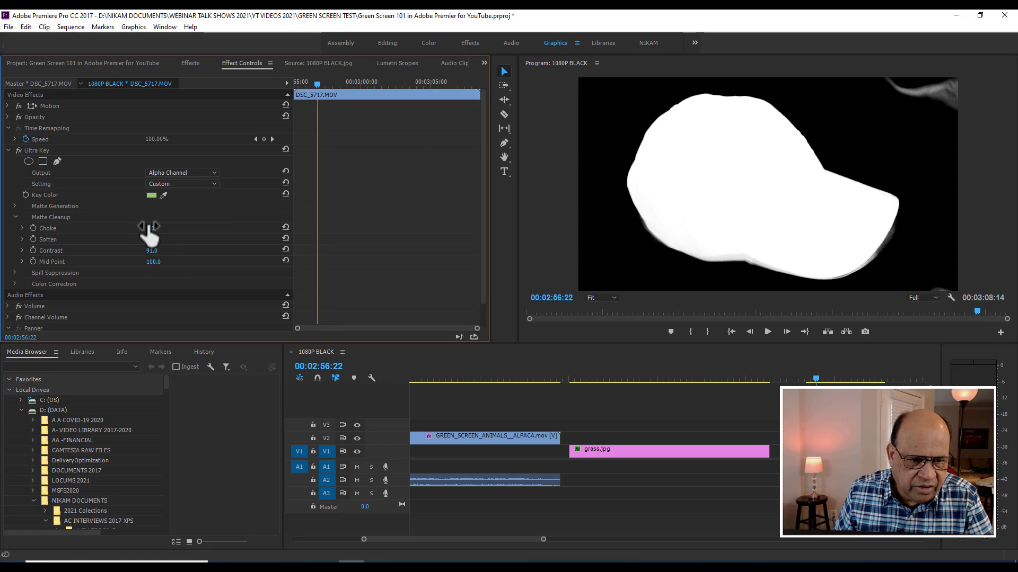
{"action": "left_click_drag", "start_coordinate": [149, 229], "coordinate": [175, 228]}
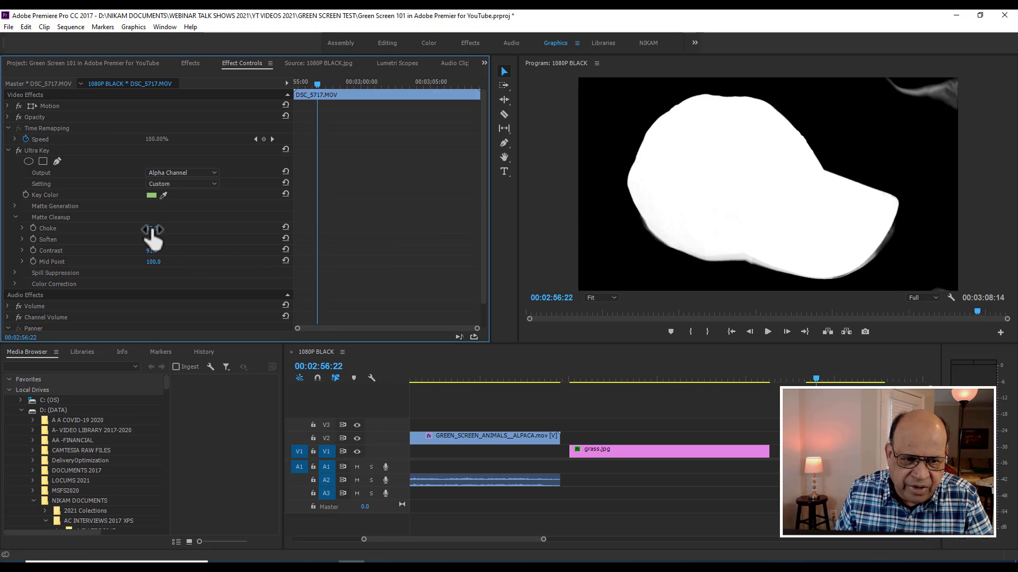
{"action": "mouse_move", "coordinate": [152, 228]}
{"action": "left_mouse_down"}
{"action": "mouse_move", "coordinate": [125, 228]}
{"action": "mouse_move", "coordinate": [163, 238]}
{"action": "left_mouse_up"}
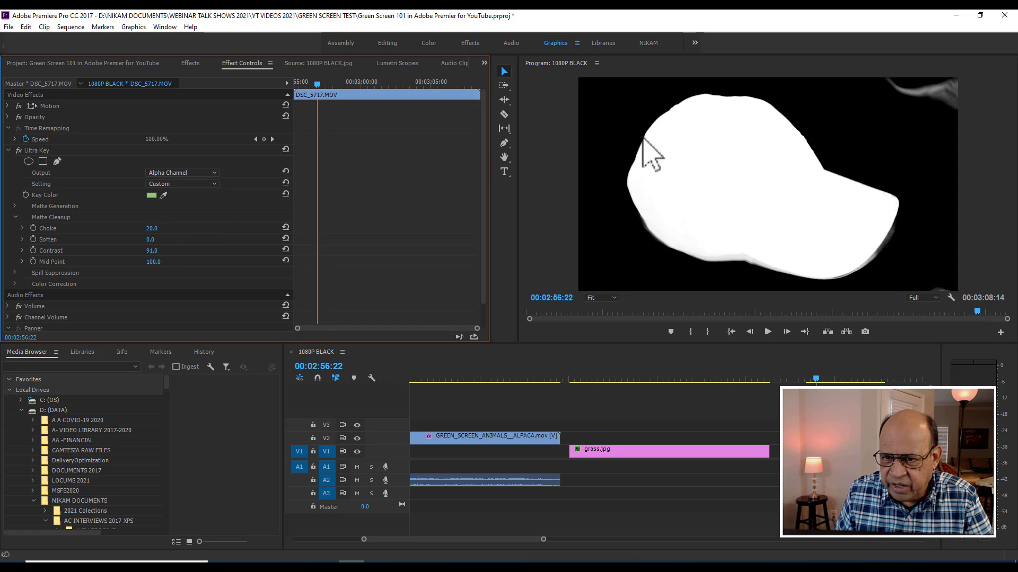
Set the cap key's Soften to 20 and its Spill Suppression to Desaturate 37, Spill 32 and Luma 28
{"action": "left_click_drag", "start_coordinate": [153, 239], "coordinate": [175, 239]}
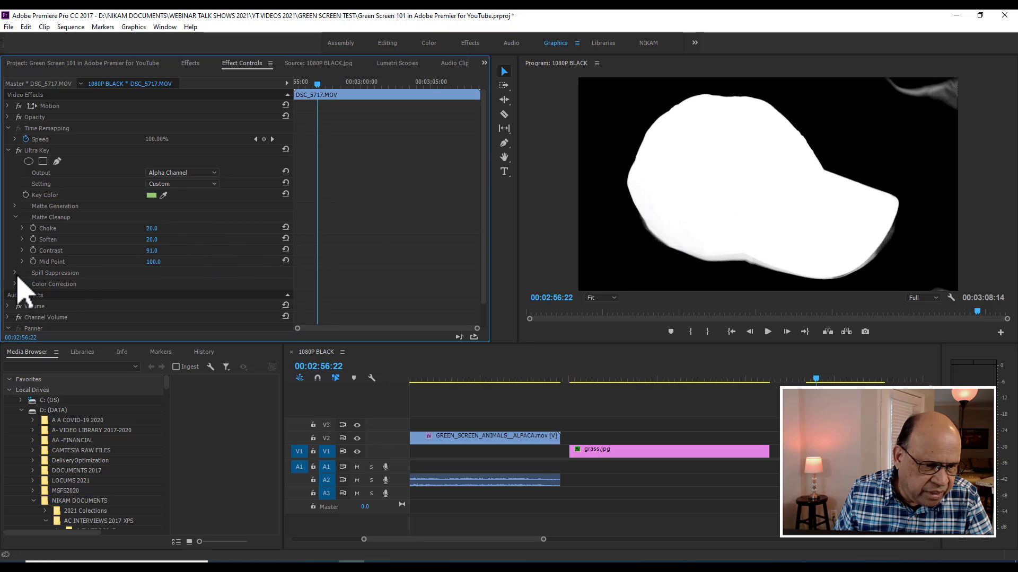
{"action": "left_click", "coordinate": [15, 274]}
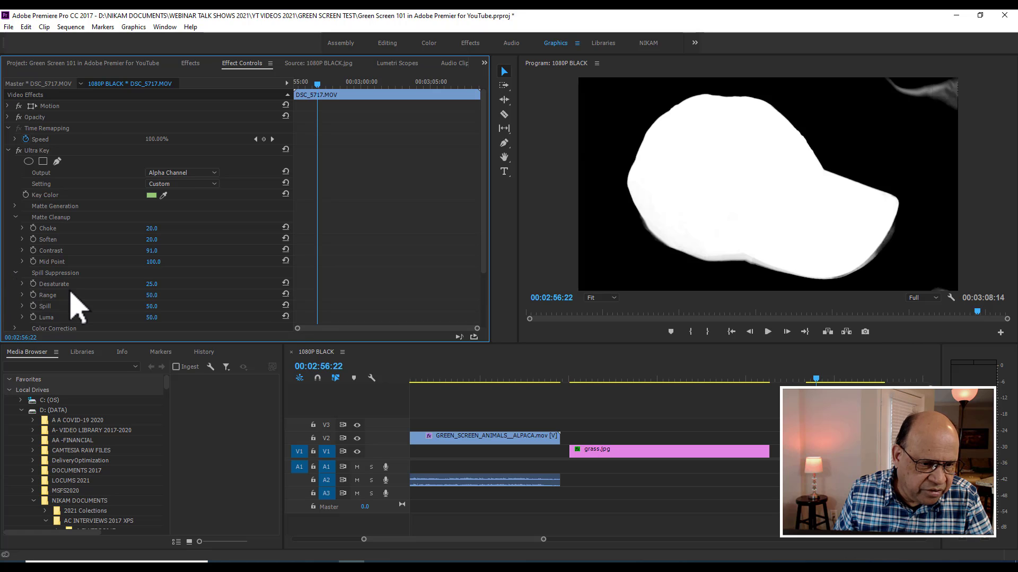
{"action": "scroll", "coordinate": [80, 310], "scroll_direction": "down", "scroll_amount": 1}
{"action": "scroll", "coordinate": [79, 312], "scroll_direction": "down", "scroll_amount": 1}
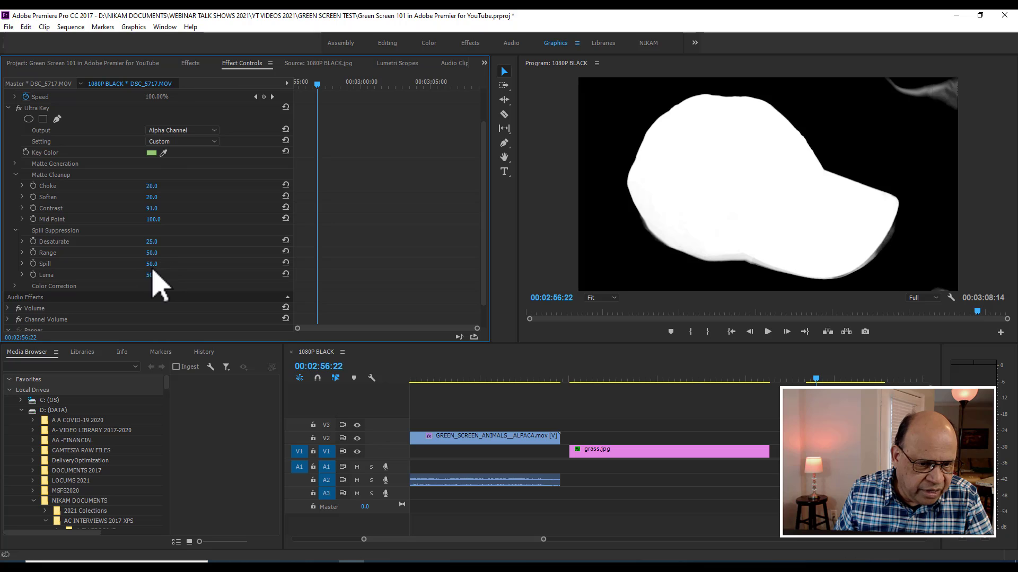
{"action": "left_click_drag", "start_coordinate": [153, 265], "coordinate": [122, 274]}
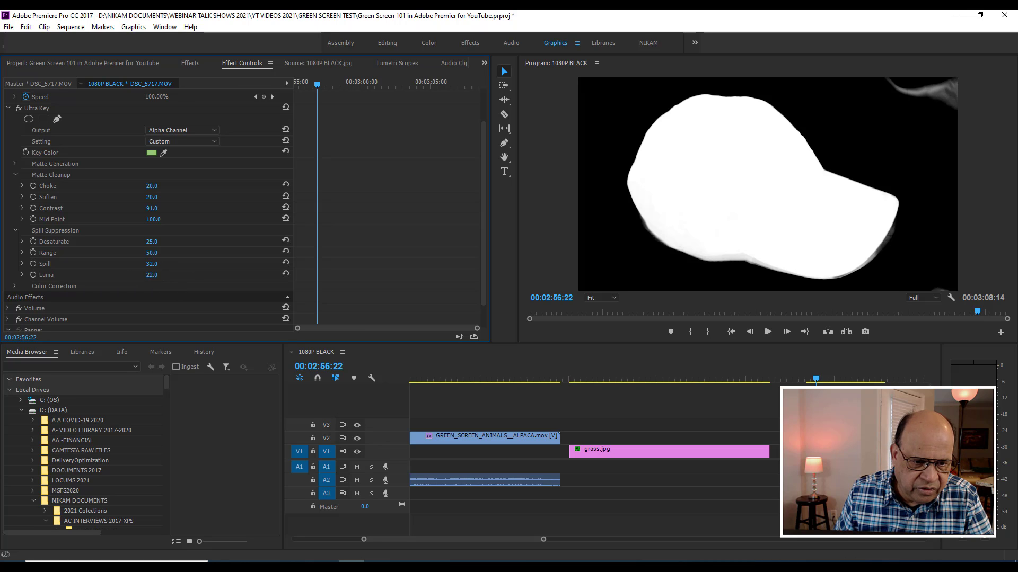
{"action": "left_click_drag", "start_coordinate": [152, 275], "coordinate": [158, 242]}
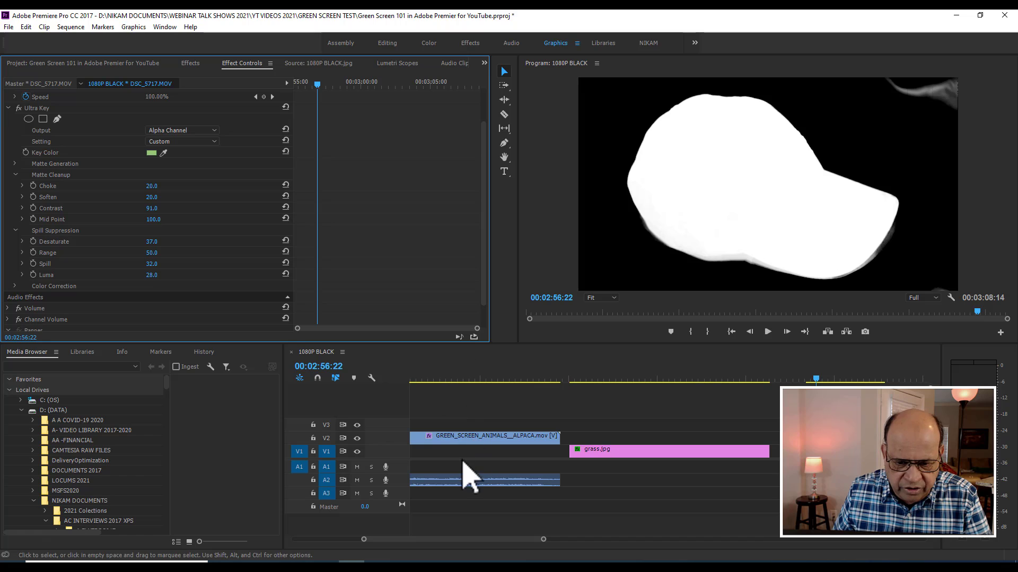
Place the blur 1080P.jpg studio image beneath the cap clip in the timeline as its background
{"action": "left_click", "coordinate": [60, 63]}
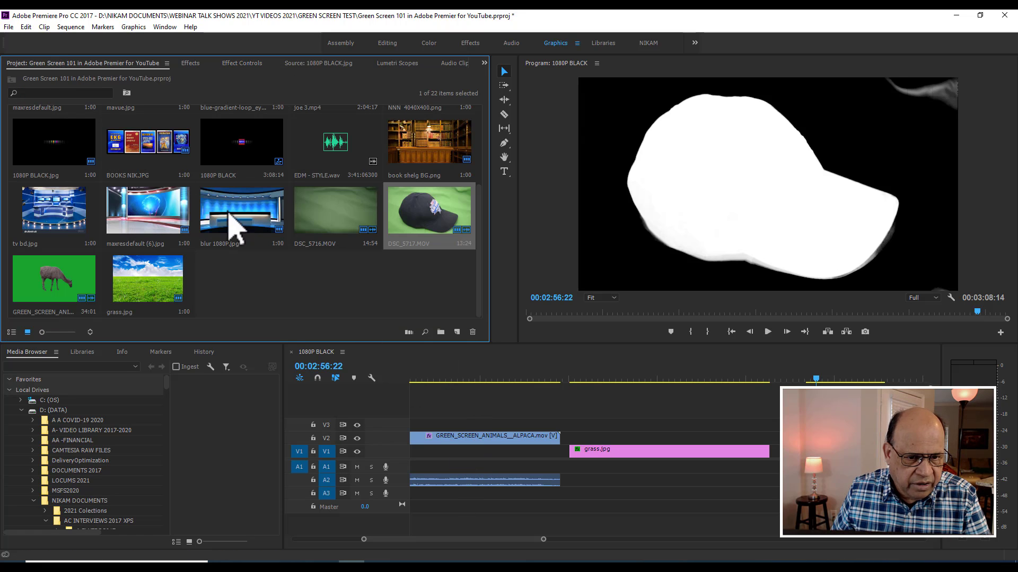
{"action": "left_click_drag", "start_coordinate": [246, 228], "coordinate": [819, 439]}
{"action": "left_click_drag", "start_coordinate": [822, 376], "coordinate": [818, 373]}
Select the DSC_5717.MOV cap clip and set its Ultra Key output to Composite
{"action": "left_click", "coordinate": [242, 64]}
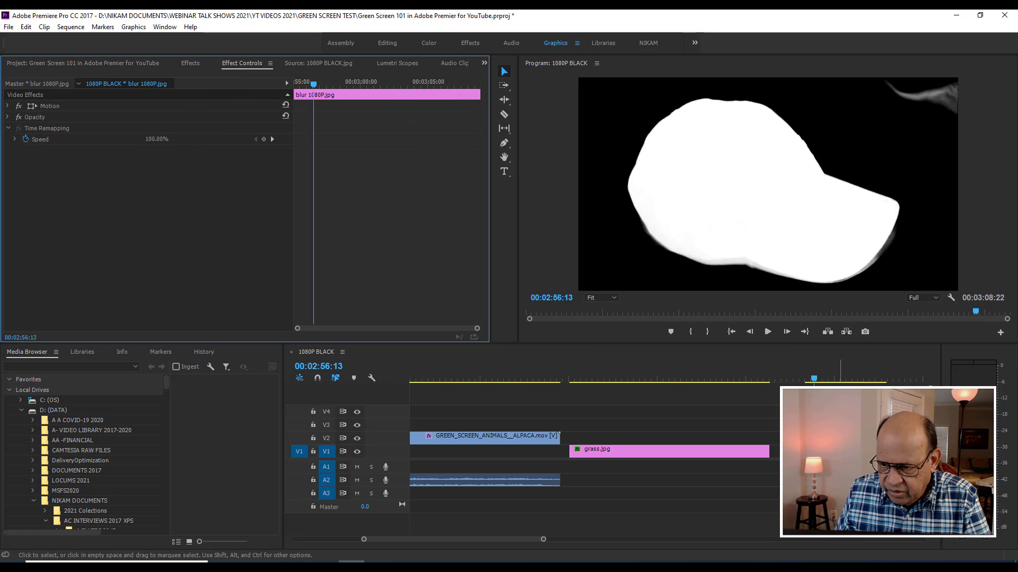
{"action": "left_click", "coordinate": [832, 439]}
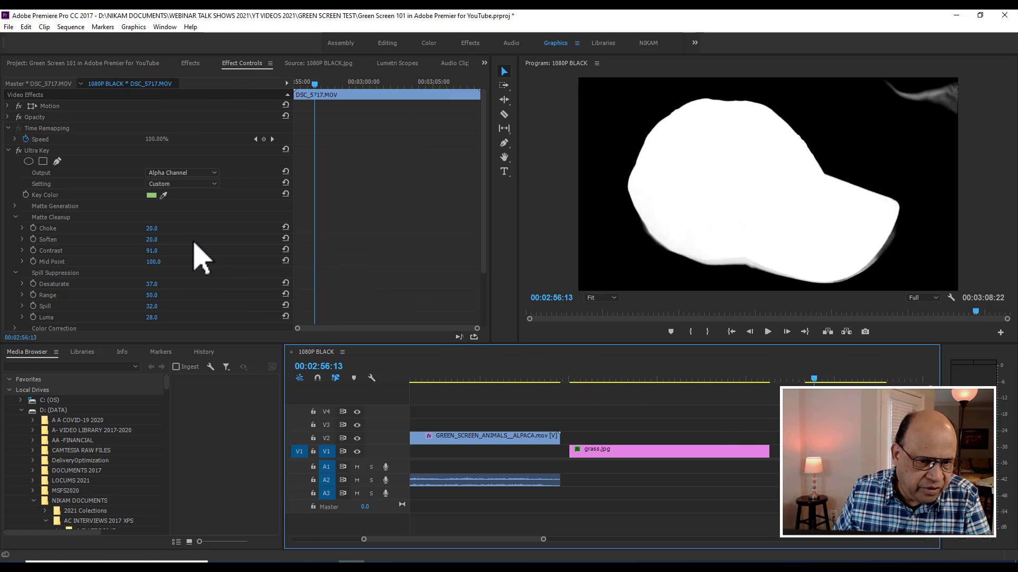
{"action": "left_click", "coordinate": [191, 173]}
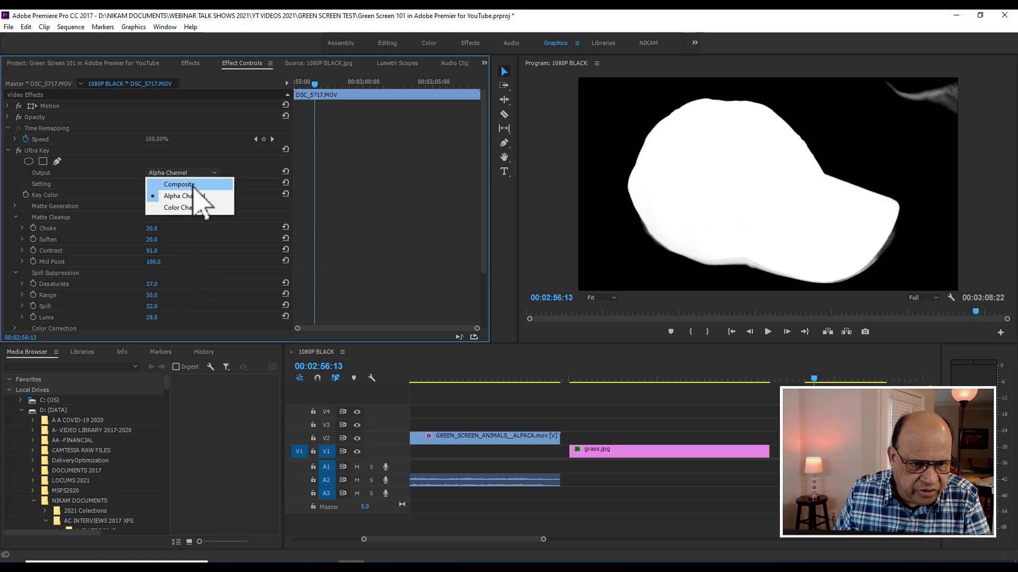
{"action": "left_click", "coordinate": [194, 185]}
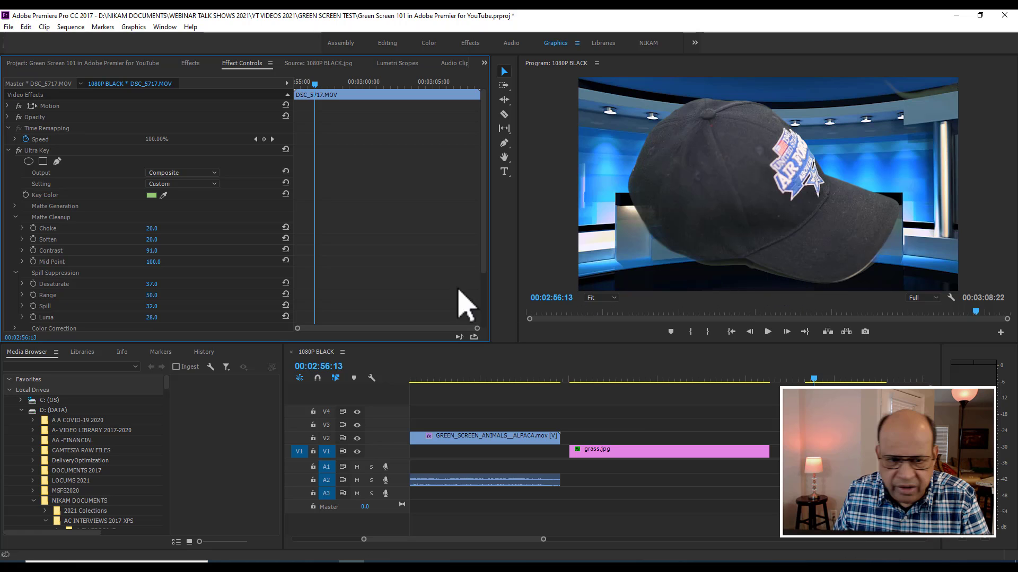
Set the cap key's Matte Generation to Shadow 51 and Tolerance 99
{"action": "scroll", "coordinate": [186, 286], "scroll_direction": "down", "scroll_amount": 2}
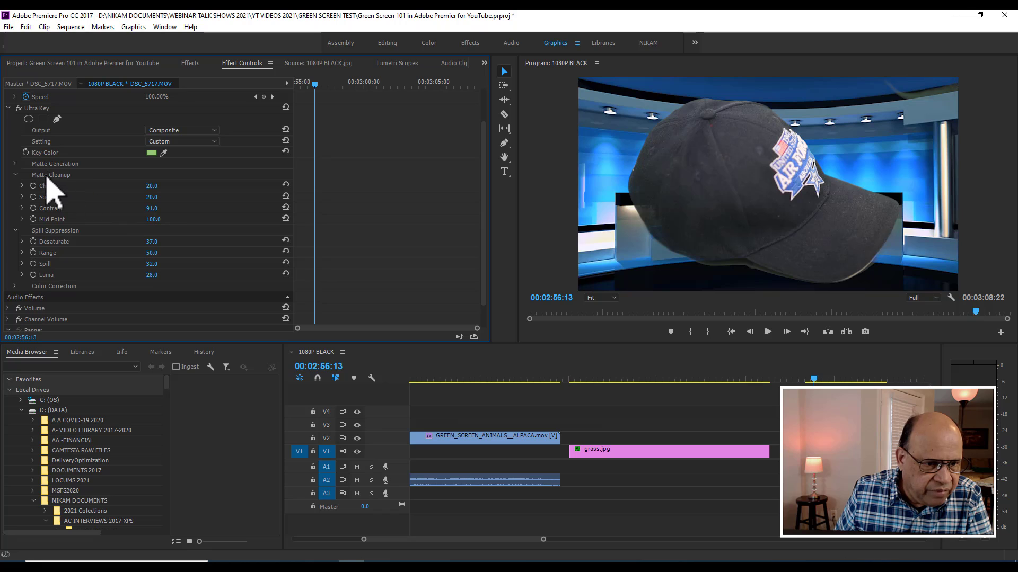
{"action": "left_click", "coordinate": [15, 164]}
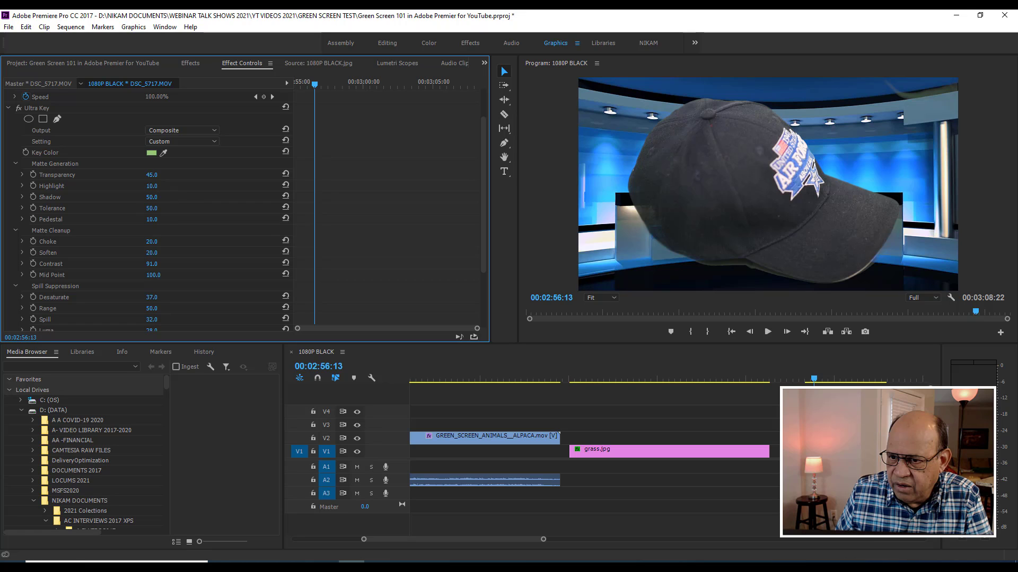
{"action": "left_click_drag", "start_coordinate": [152, 197], "coordinate": [152, 197]}
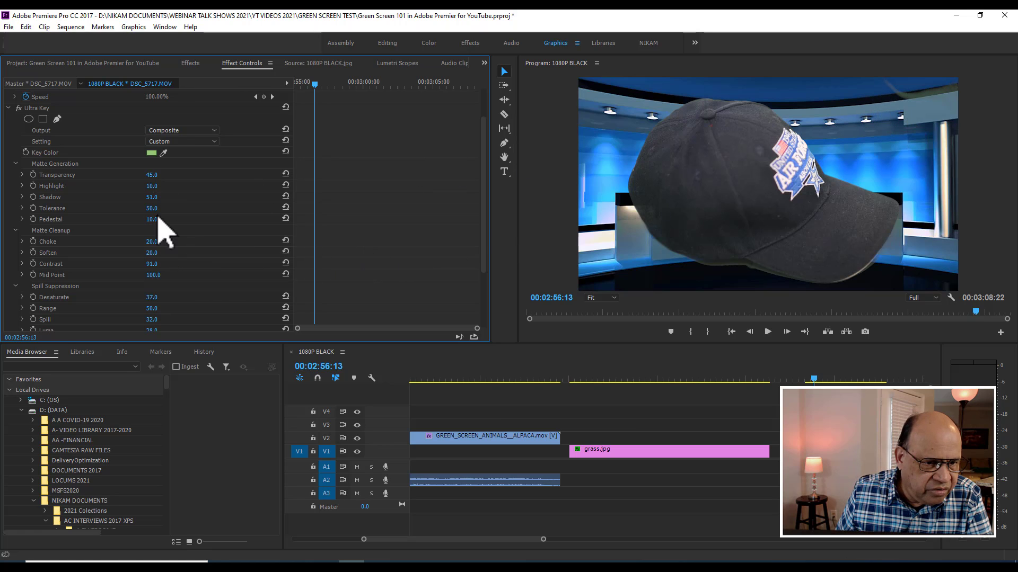
{"action": "left_click_drag", "start_coordinate": [152, 208], "coordinate": [238, 219]}
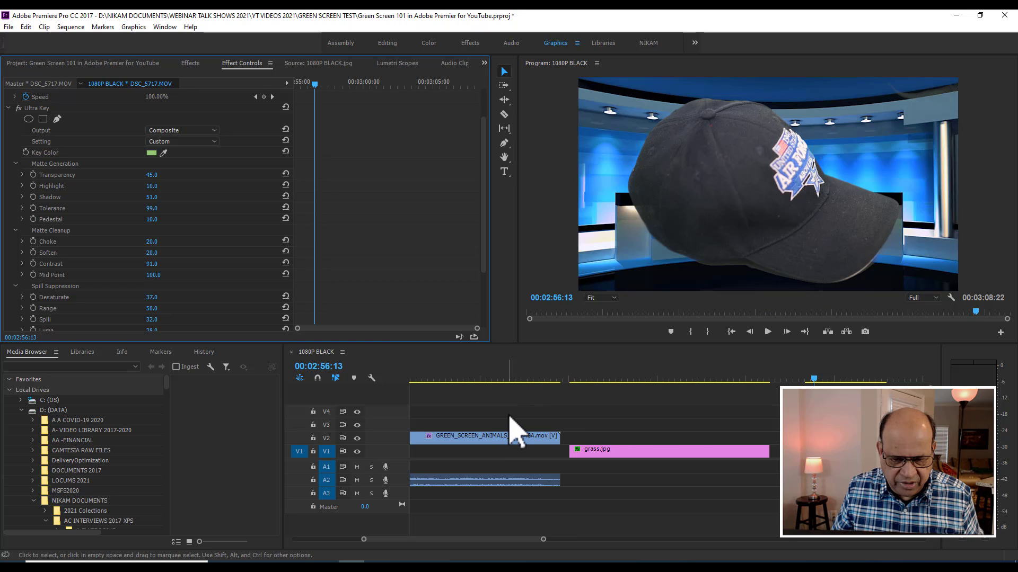
Go back to the alpaca clip ahead of the grass.jpg clip and set its Ultra Key output to Composite
{"action": "scroll", "coordinate": [512, 427], "scroll_direction": "up", "scroll_amount": 5}
{"action": "left_click", "coordinate": [516, 379]}
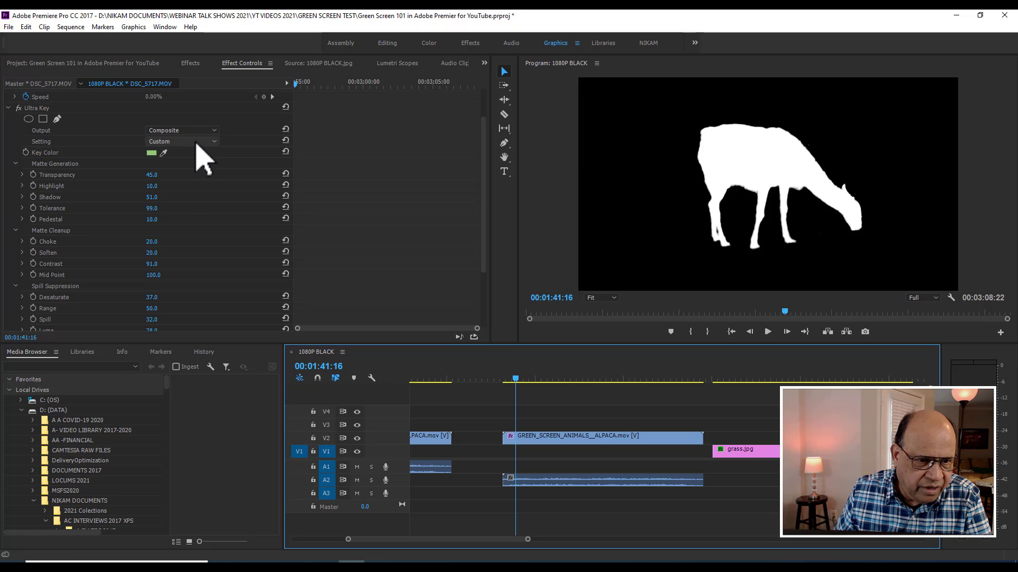
{"action": "scroll", "coordinate": [192, 159], "scroll_direction": "up", "scroll_amount": 3}
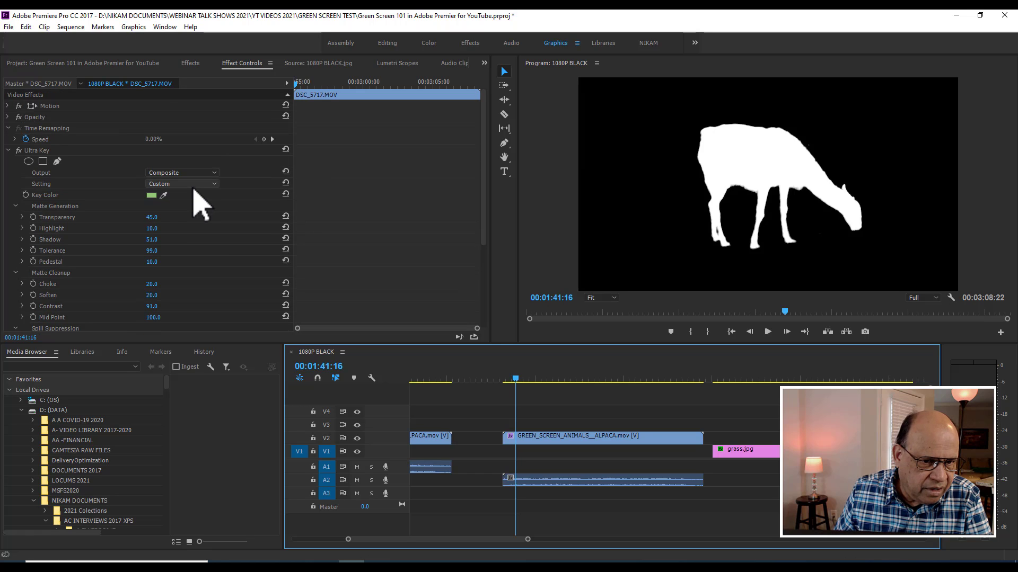
{"action": "left_click", "coordinate": [550, 438]}
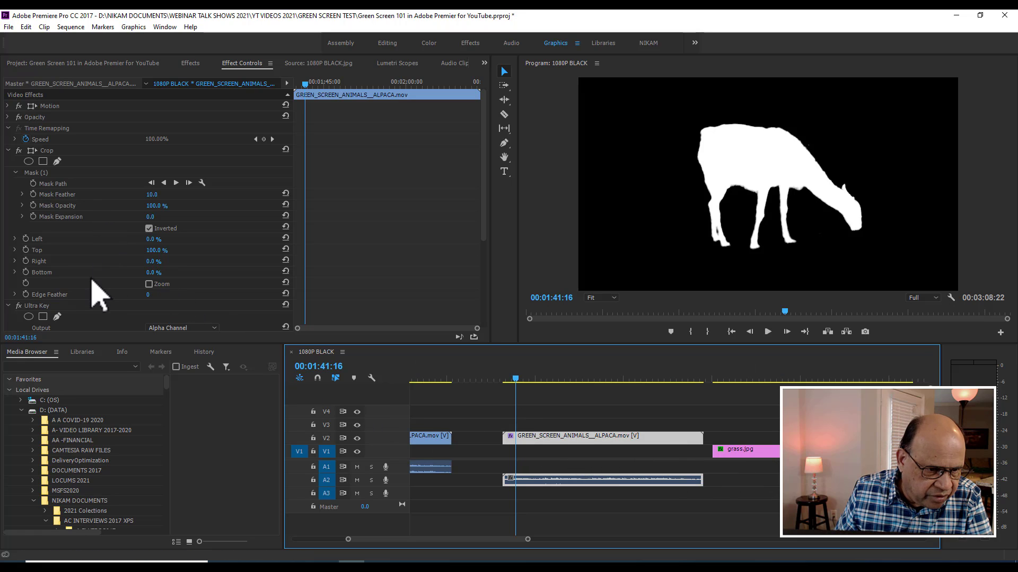
{"action": "scroll", "coordinate": [101, 290], "scroll_direction": "down", "scroll_amount": 5}
{"action": "scroll", "coordinate": [98, 295], "scroll_direction": "down", "scroll_amount": 3}
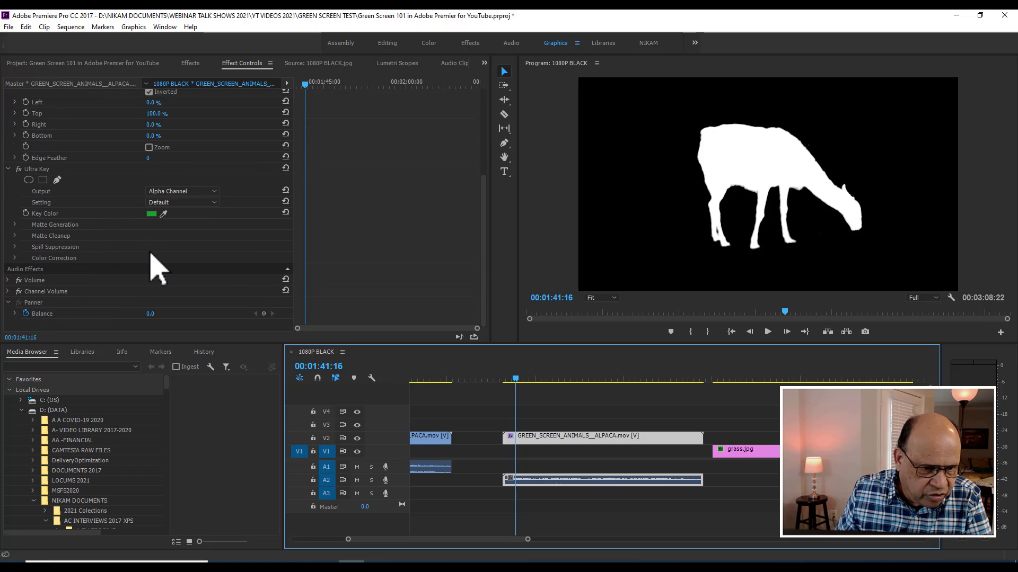
{"action": "left_click", "coordinate": [197, 192]}
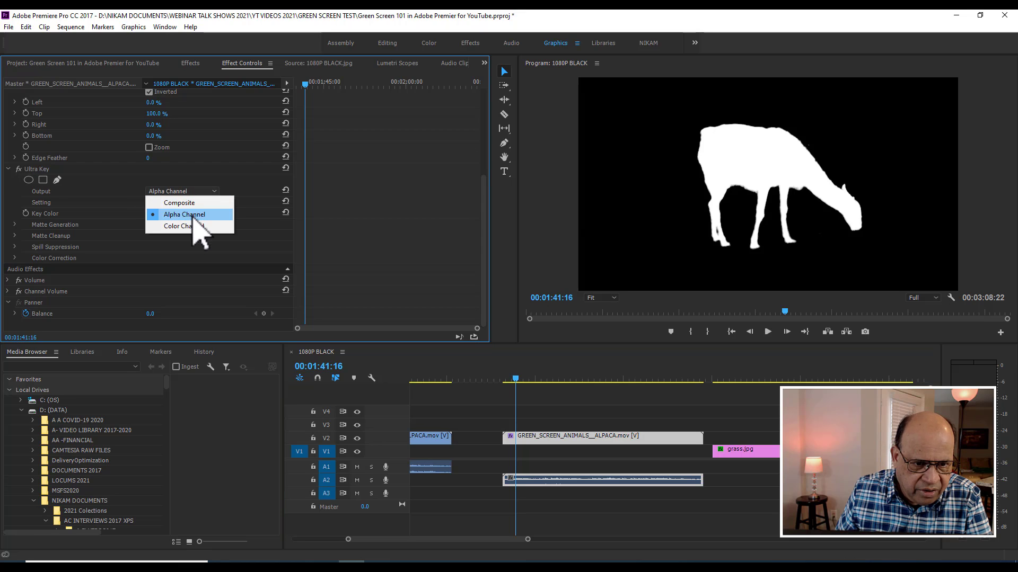
{"action": "left_click", "coordinate": [196, 204]}
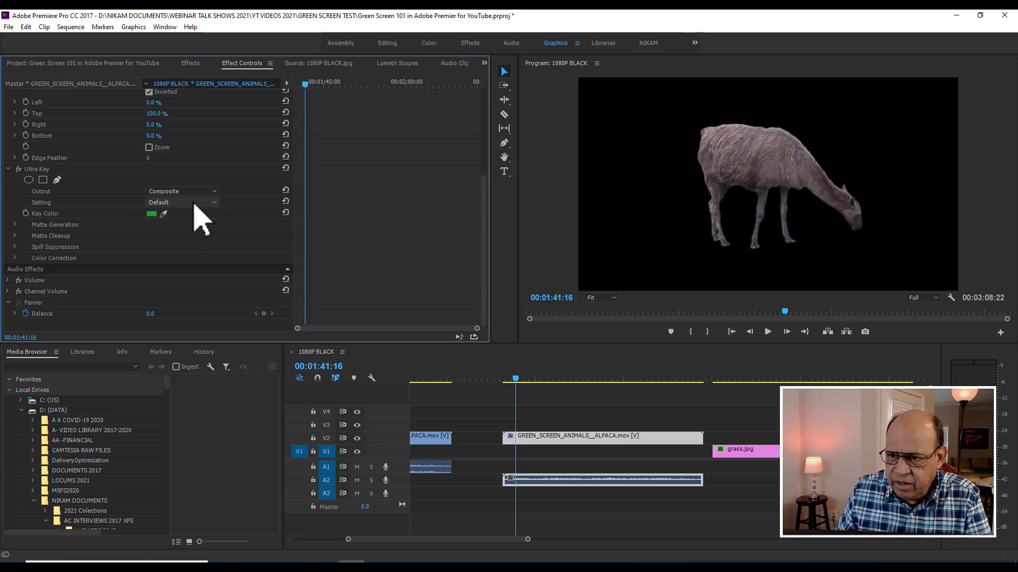
Play a stretch of the keyed alpaca clip to check the key over black
{"action": "left_click", "coordinate": [524, 380]}
{"action": "key", "text": "space"}
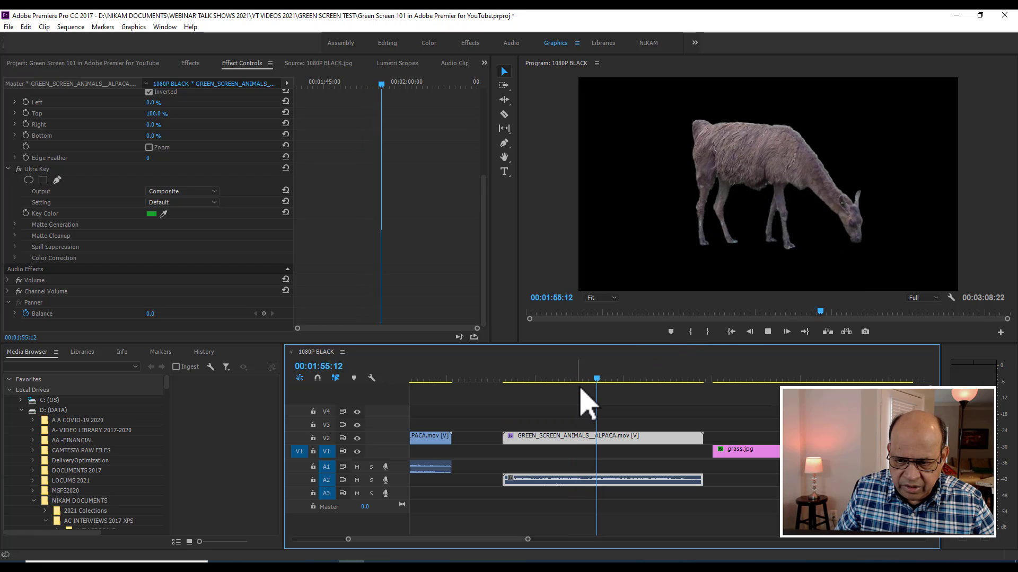
{"action": "key", "text": "space"}
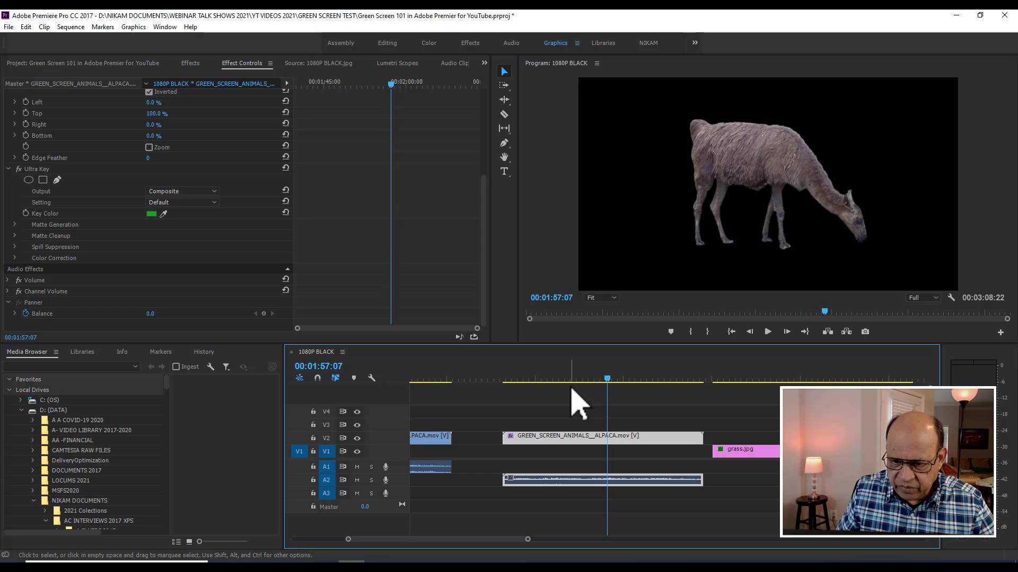
Place grass.jpg on V1 beneath the alpaca clip and extend it to match the alpaca clip's length
{"action": "left_click", "coordinate": [38, 63]}
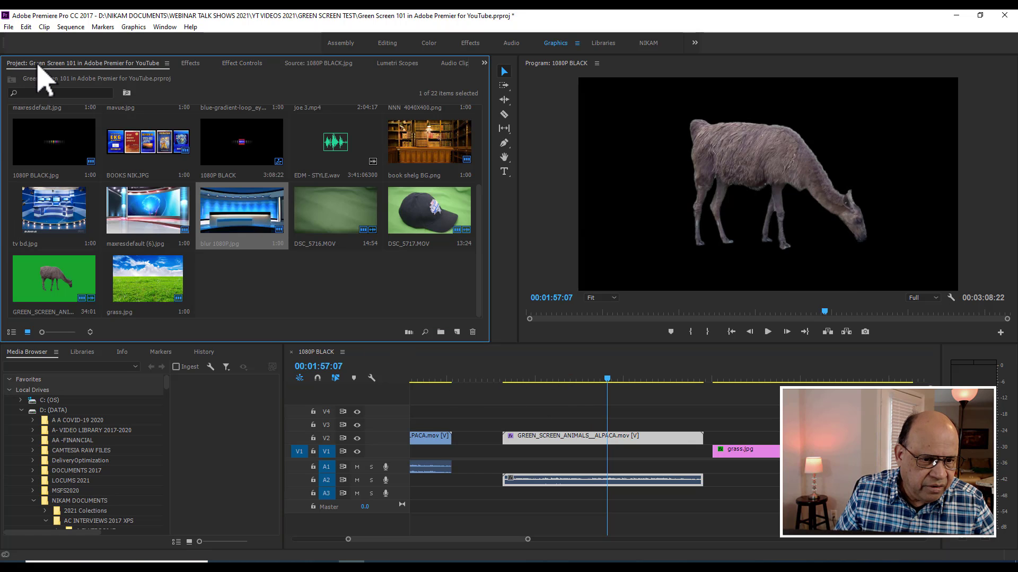
{"action": "left_click_drag", "start_coordinate": [150, 302], "coordinate": [506, 462]}
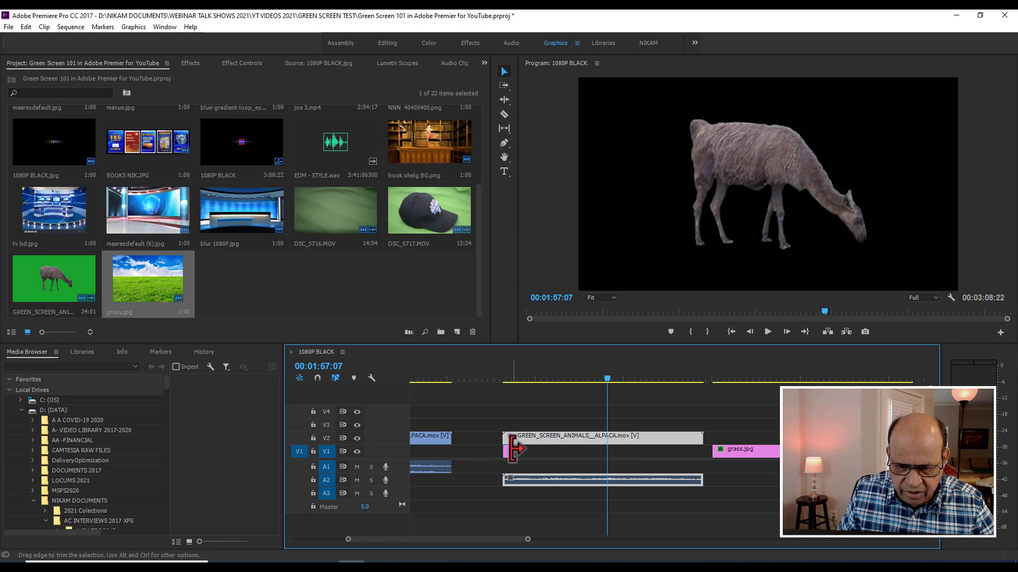
{"action": "left_click_drag", "start_coordinate": [505, 451], "coordinate": [700, 451]}
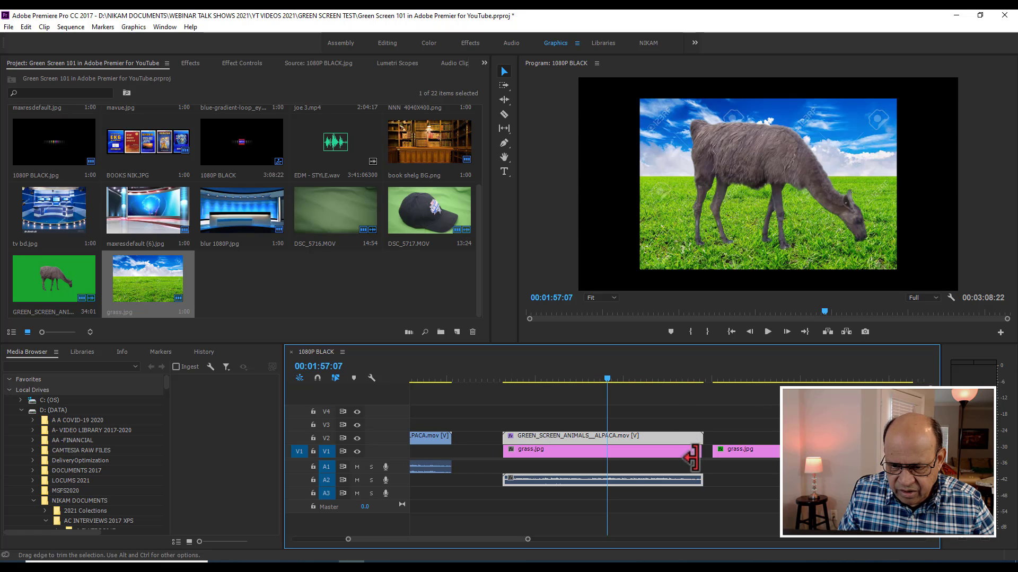
Scale the alpaca clip down slightly in the frame so the animal appears smaller against the grass
{"action": "left_click", "coordinate": [675, 196]}
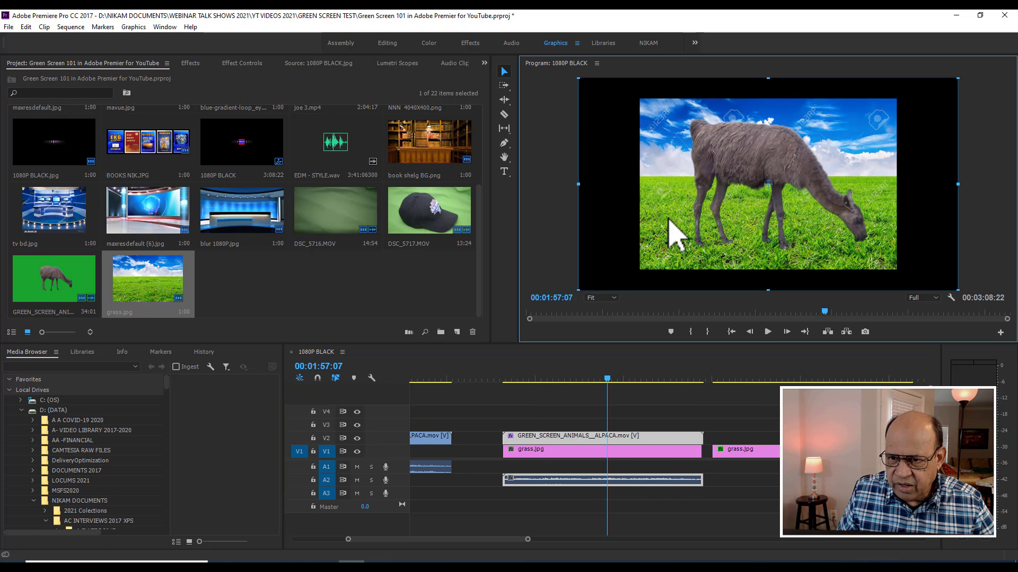
{"action": "left_click_drag", "start_coordinate": [581, 184], "coordinate": [610, 185]}
{"action": "left_click", "coordinate": [656, 240]}
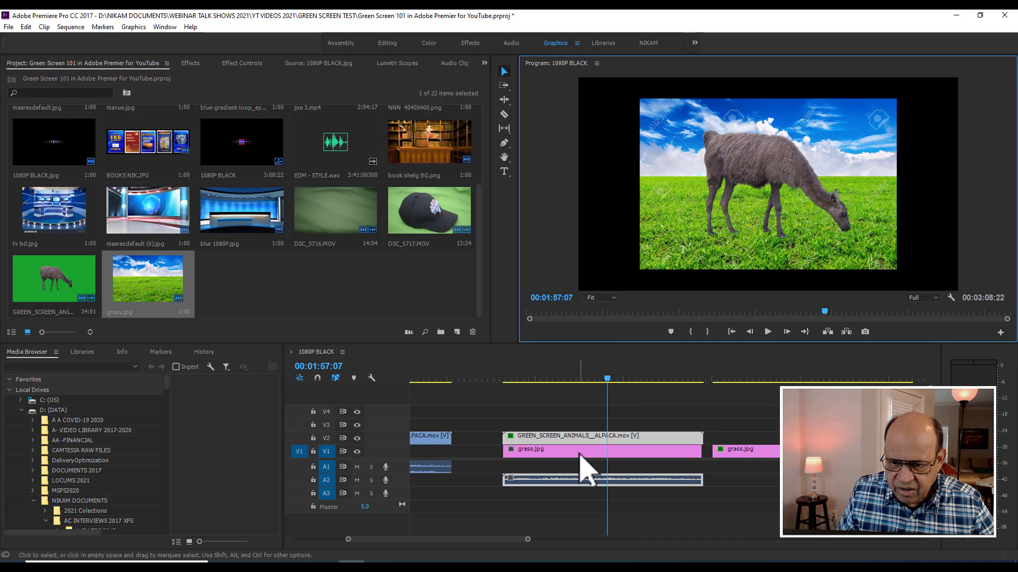
Raise grass.jpg to V3, enlarge it to fill the frame, and return it to V1 beneath the alpaca clip
{"action": "left_click_drag", "start_coordinate": [585, 467], "coordinate": [584, 431]}
{"action": "left_click", "coordinate": [708, 216]}
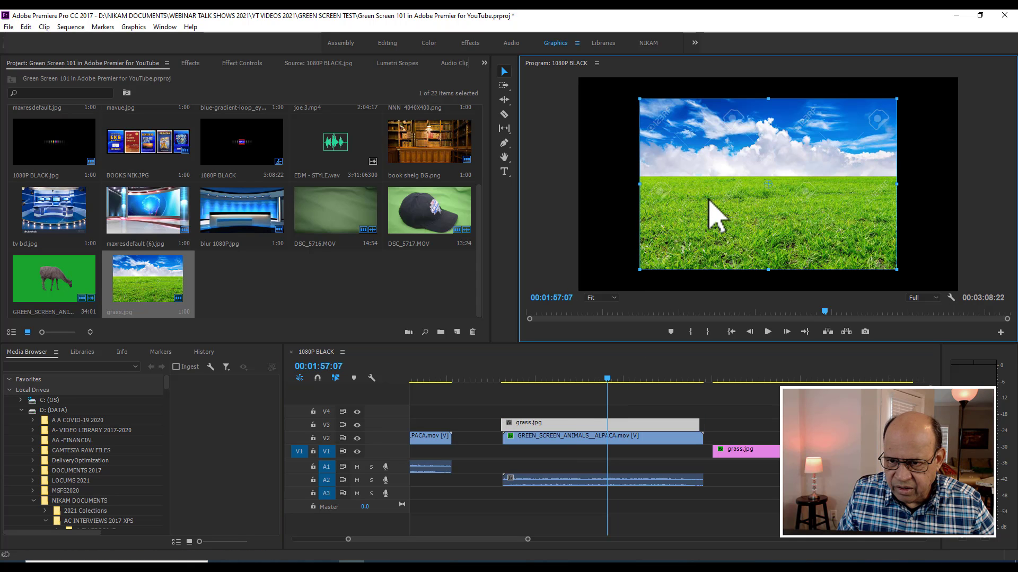
{"action": "left_click_drag", "start_coordinate": [613, 195], "coordinate": [578, 228]}
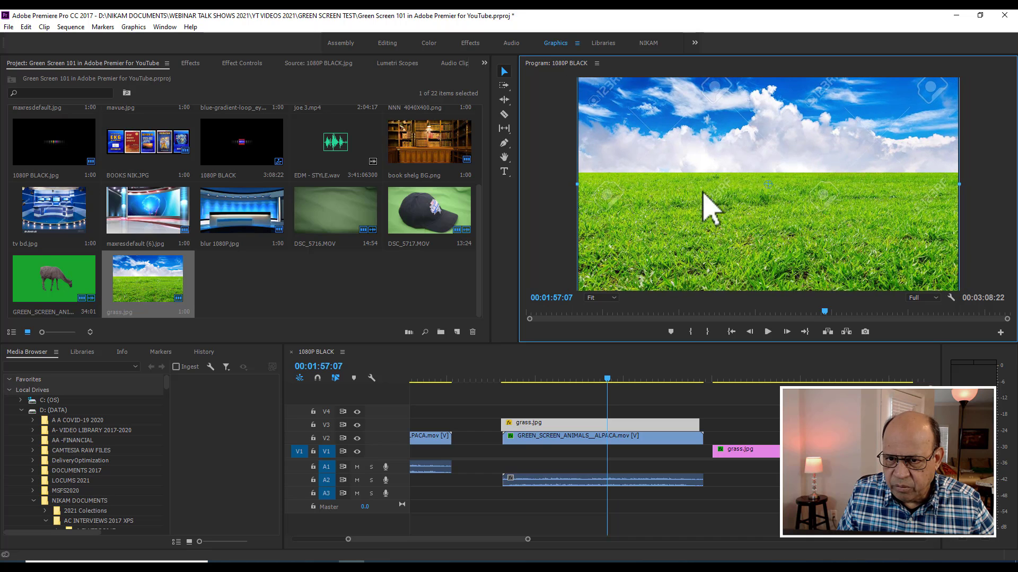
{"action": "left_click", "coordinate": [560, 420]}
{"action": "left_click_drag", "start_coordinate": [561, 420], "coordinate": [563, 473]}
Play the alpaca composite through from its start, then return the playhead to 00:01:42:05
{"action": "left_click", "coordinate": [504, 378]}
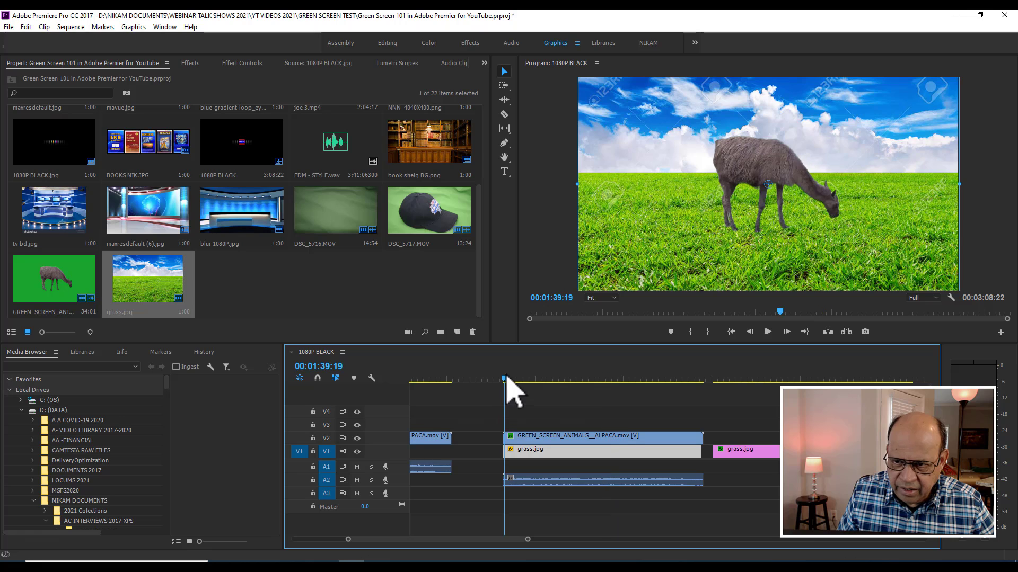
{"action": "key", "text": "space"}
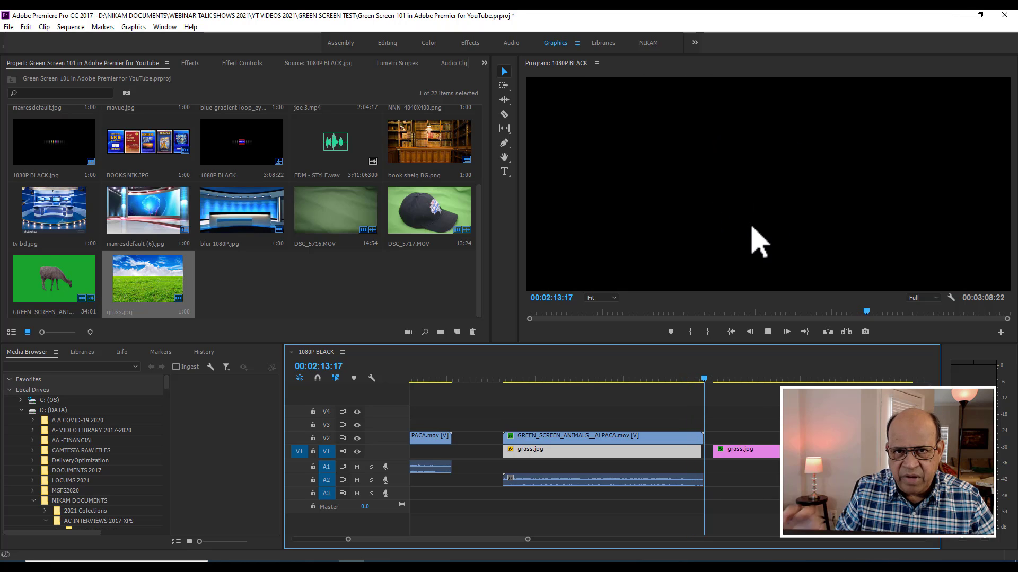
{"action": "left_click", "coordinate": [577, 440]}
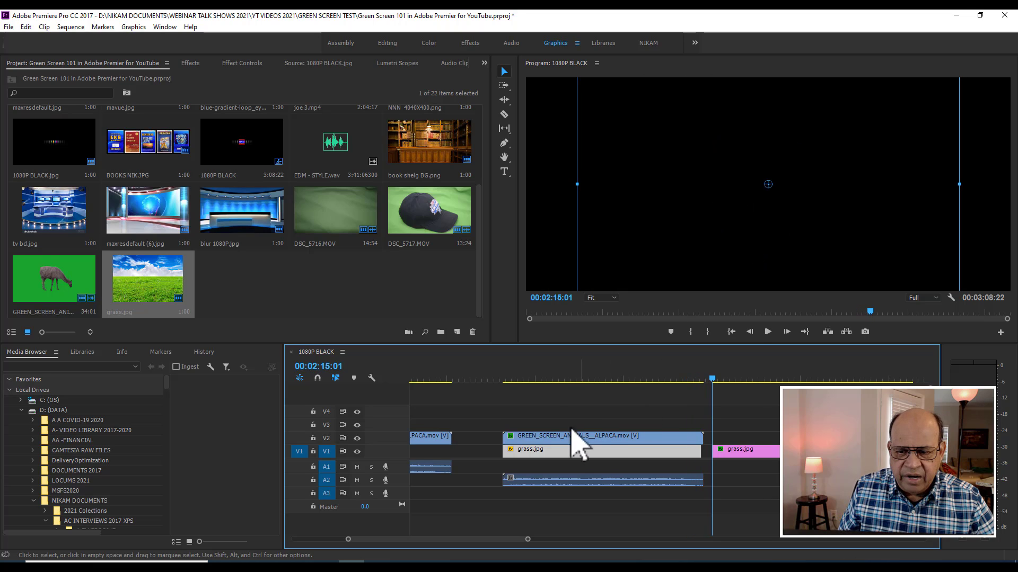
{"action": "left_click", "coordinate": [518, 381]}
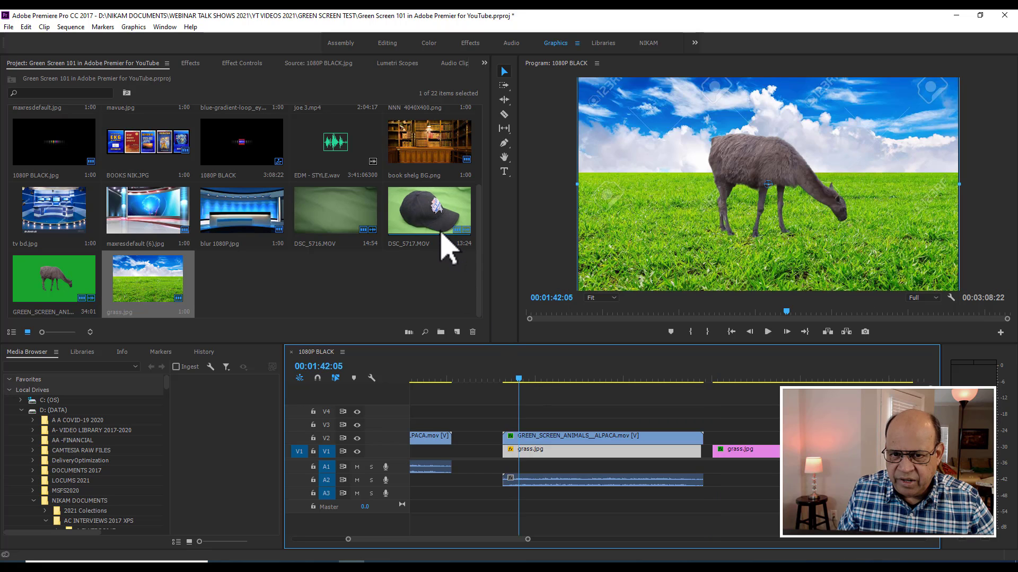